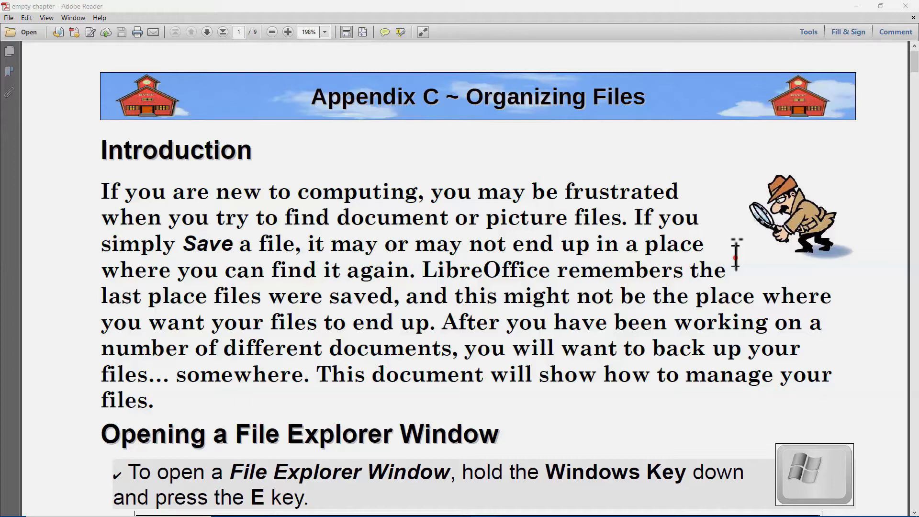
# - Open a File Explorer window and show This PC to review its connected drives
pyautogui.press('super+e')
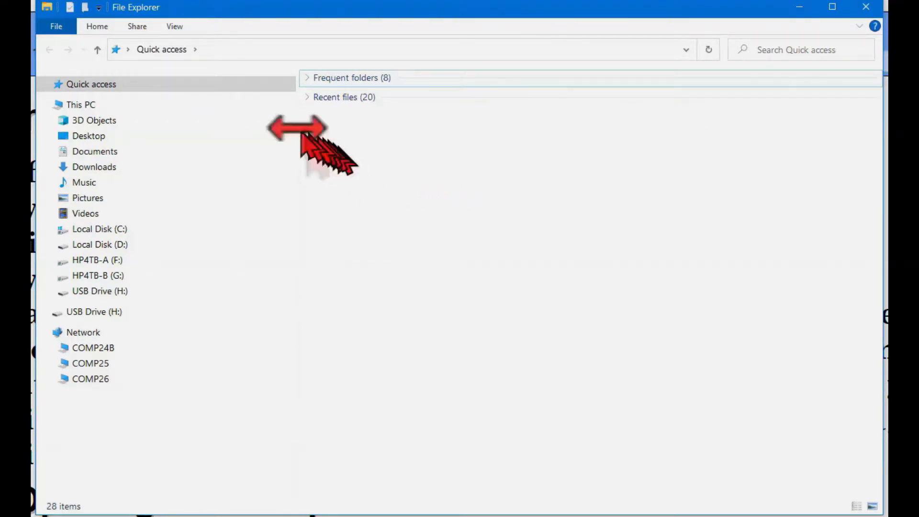
pyautogui.click(79, 104)
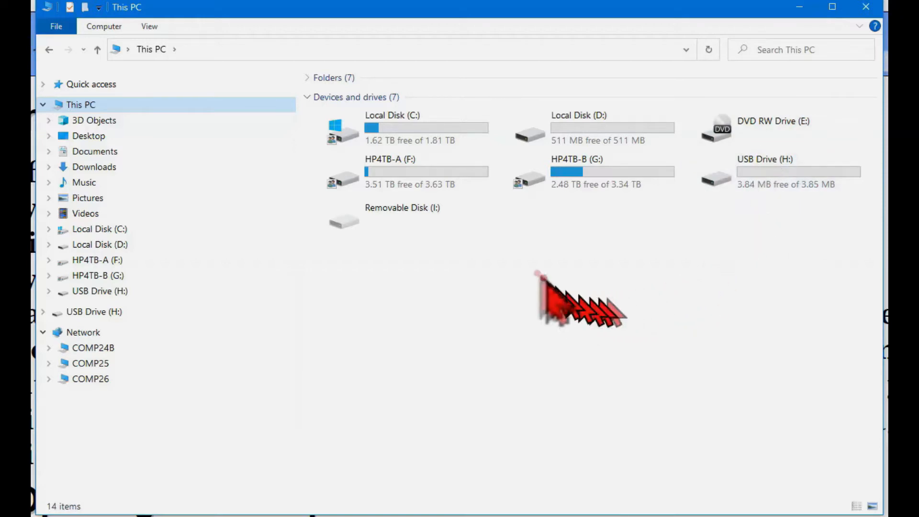
pyautogui.moveTo(453, 176)
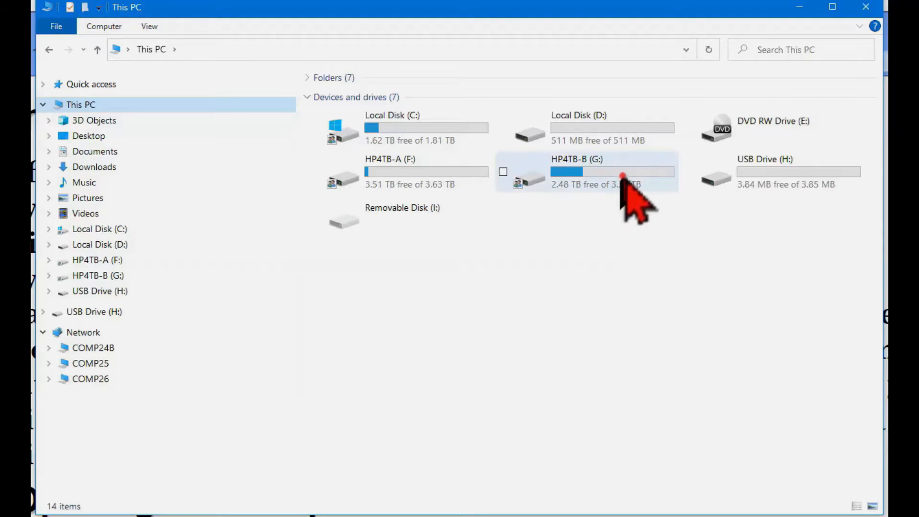
pyautogui.moveTo(624, 174)
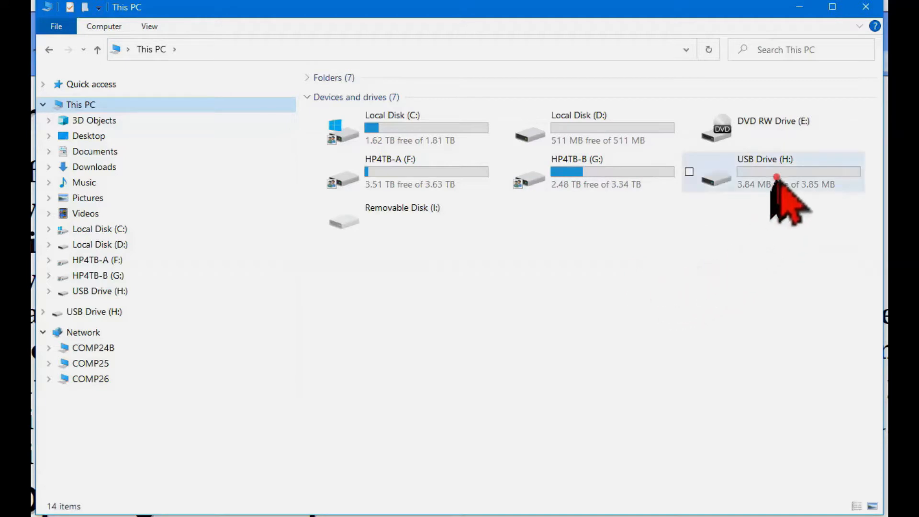
pyautogui.moveTo(779, 174)
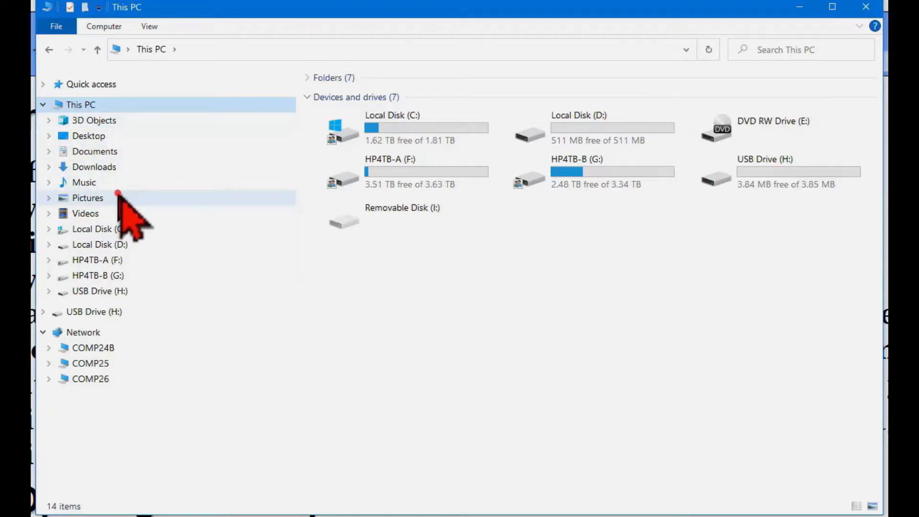
# - Expand Local Disk (C:) and its Users folder in the folder tree, and open the computer owner's profile folder
pyautogui.click(49, 229)
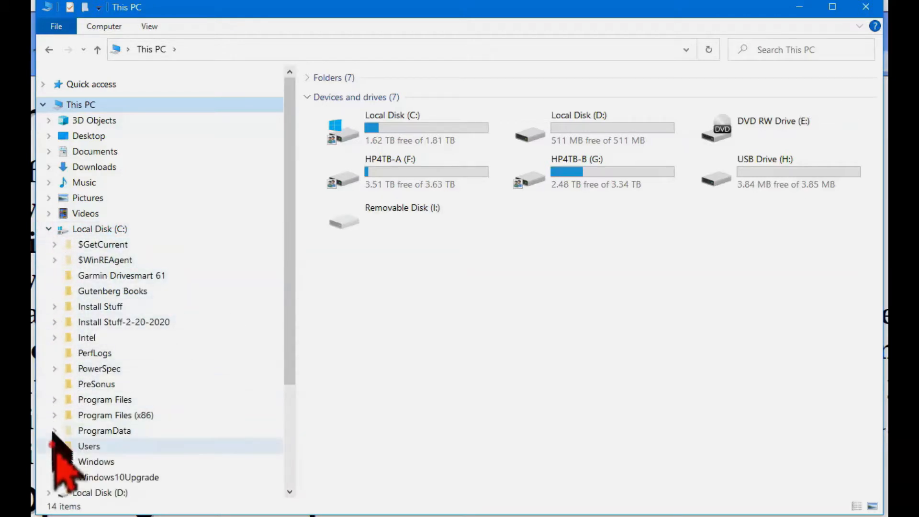
pyautogui.click(53, 447)
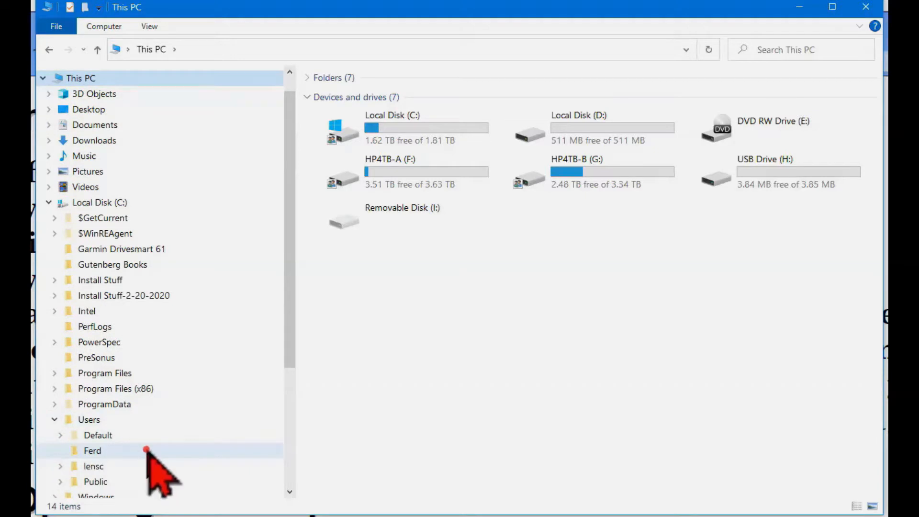
pyautogui.click(85, 466)
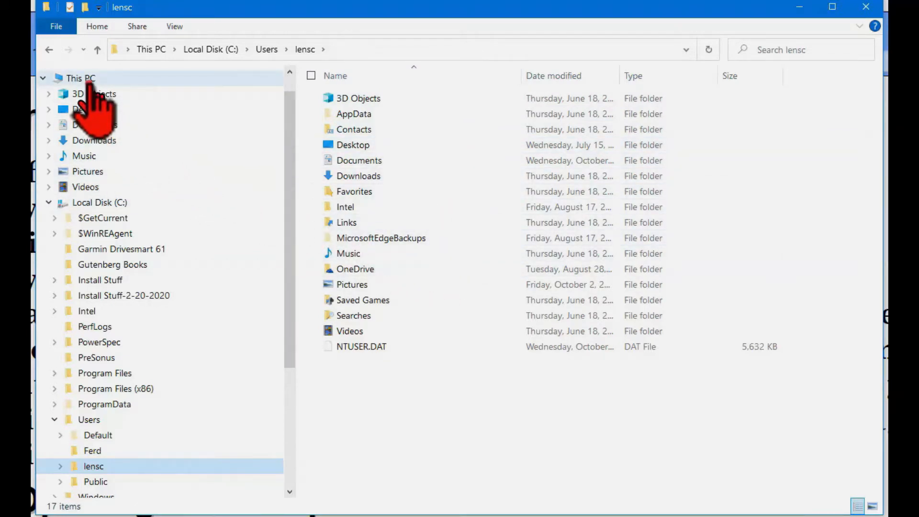
# - Re-expand Local Disk (C:) in the folder tree and display the drive's top-level contents
pyautogui.click(199, 228)
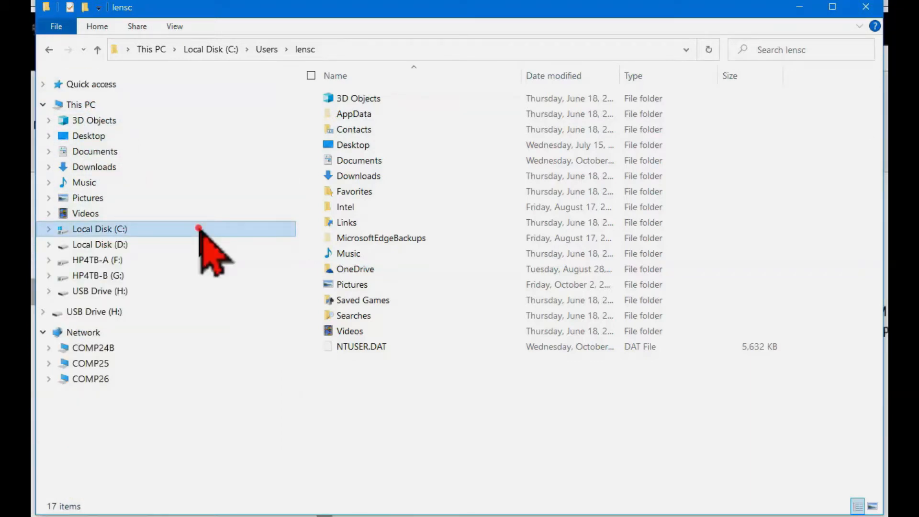
pyautogui.click(50, 228)
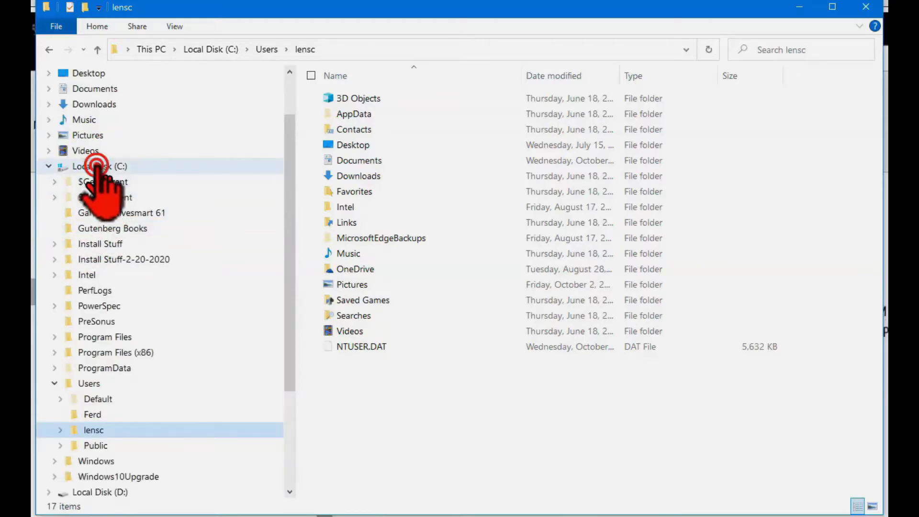
pyautogui.click(96, 166)
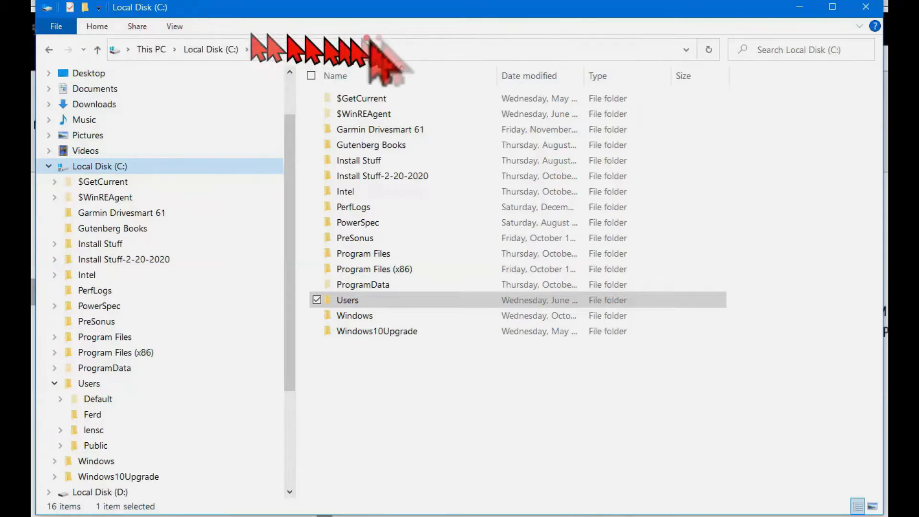
# - Expand the ribbon and look through the File, Home, Share and View commands, including the navigation pane options
pyautogui.click(861, 25)
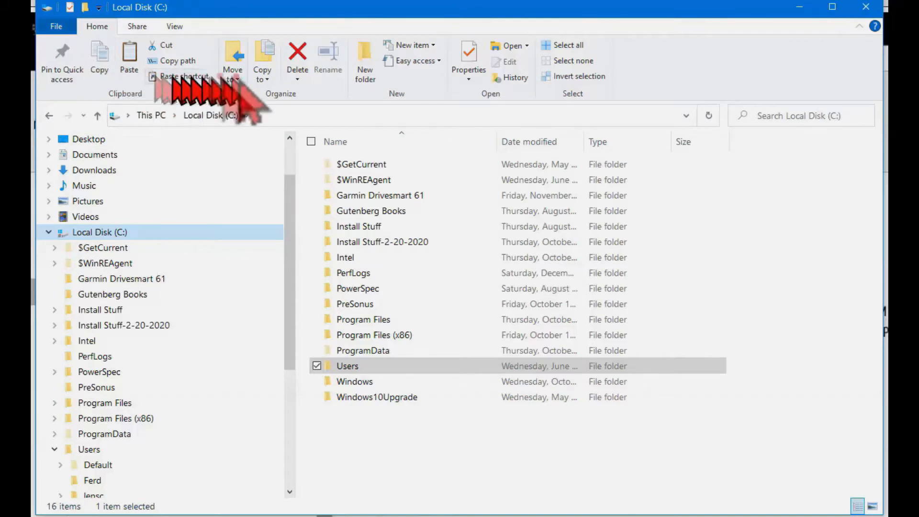
pyautogui.click(56, 26)
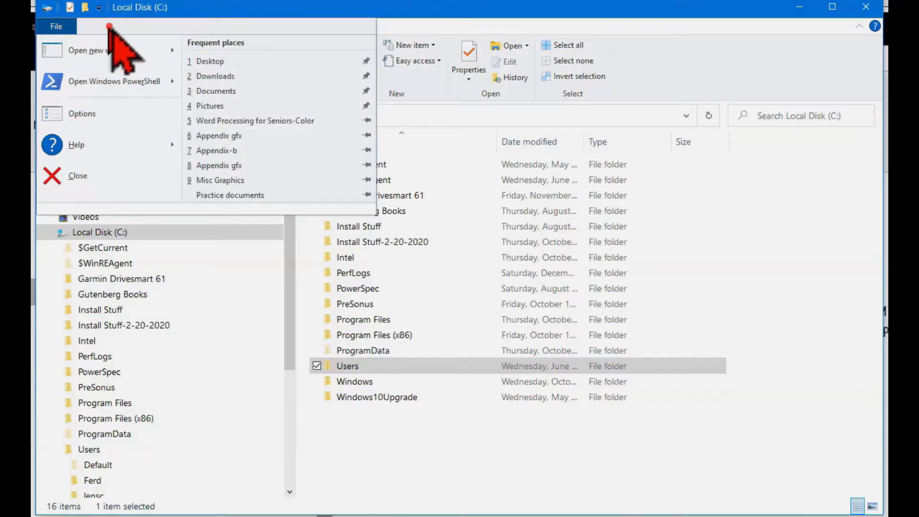
pyautogui.click(387, 26)
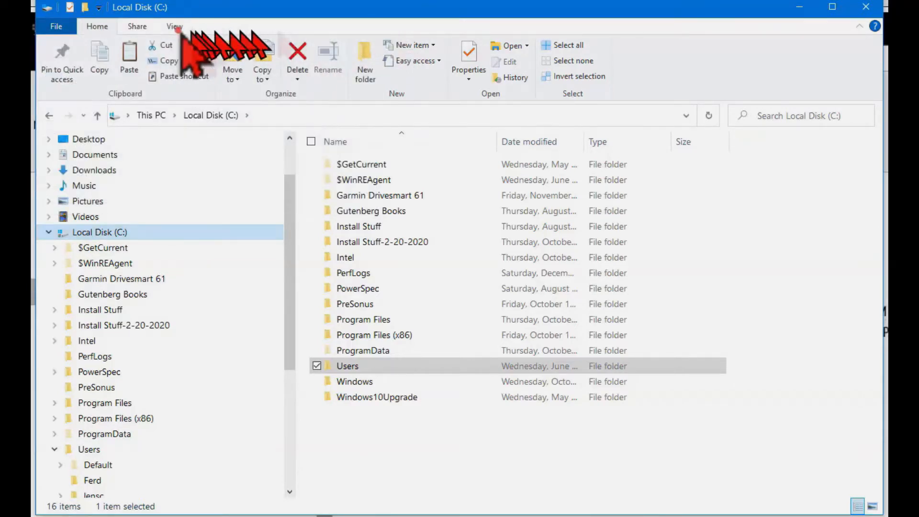
pyautogui.click(103, 27)
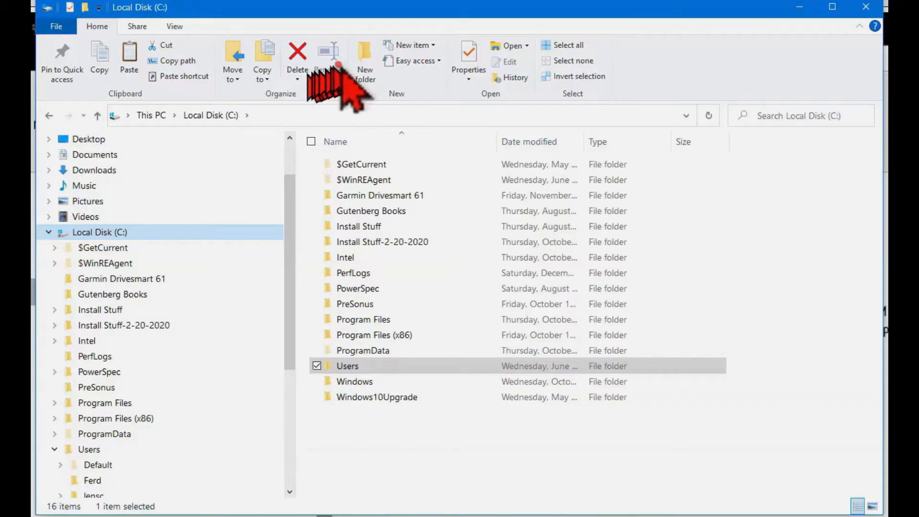
pyautogui.click(135, 26)
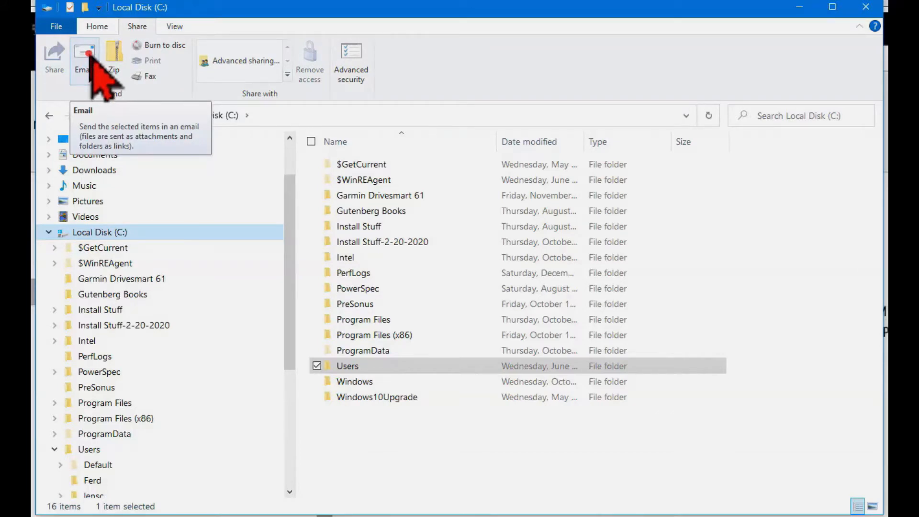
pyautogui.click(175, 26)
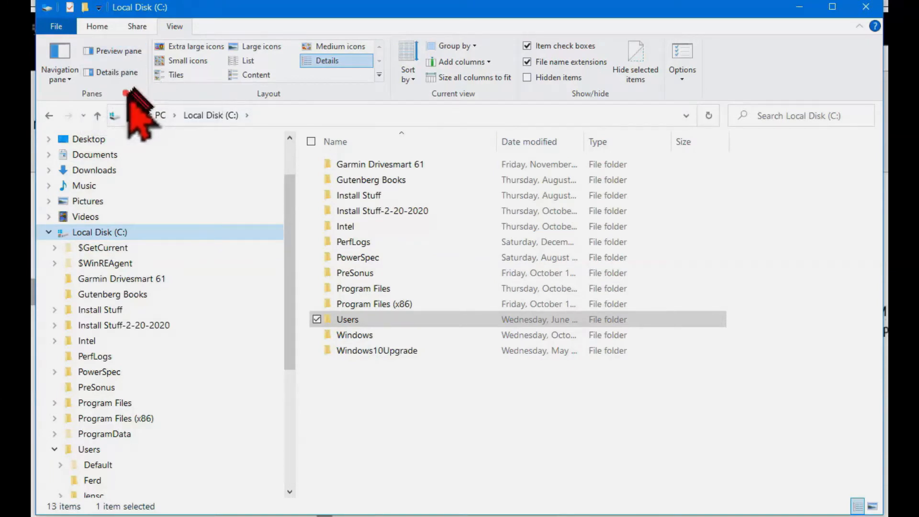
pyautogui.click(64, 72)
pyautogui.click(65, 76)
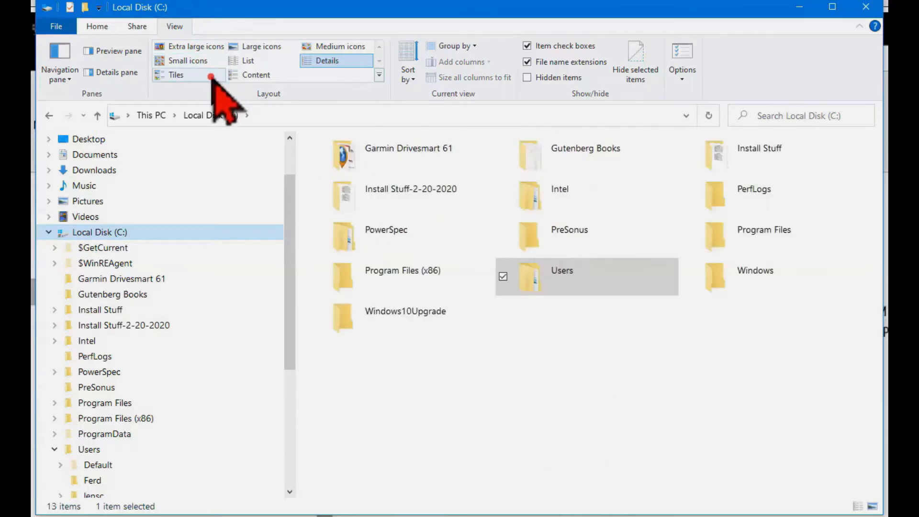
# - Try the Extra large icons, Small icons, Tiles, Content, List, Large icons and Medium icons layouts, and return to Details
pyautogui.click(203, 47)
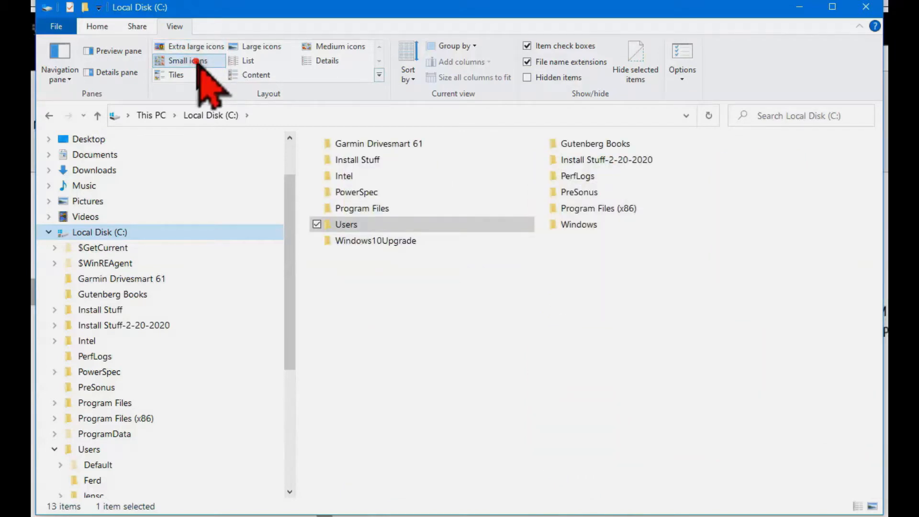
pyautogui.click(189, 73)
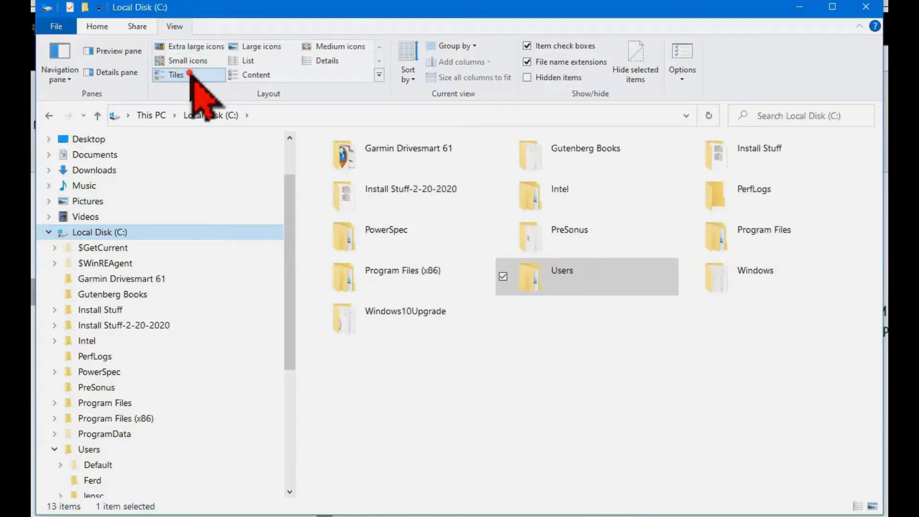
pyautogui.click(240, 73)
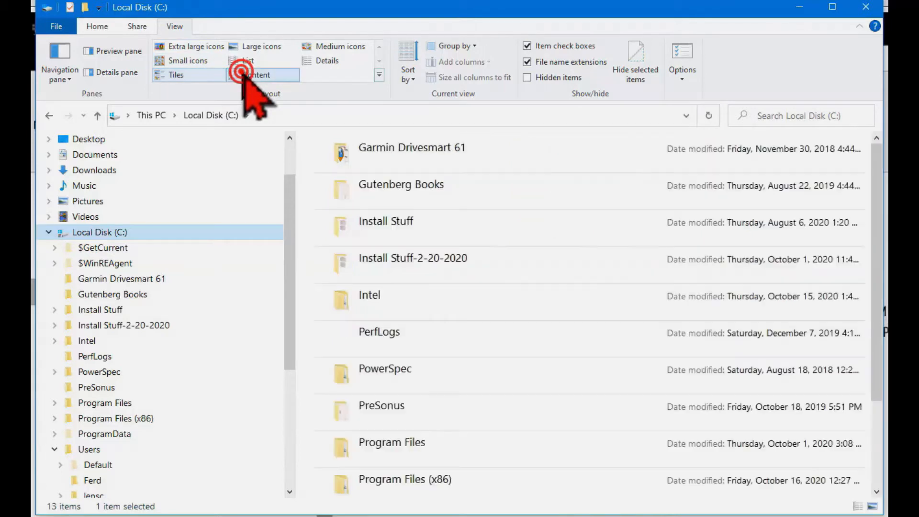
pyautogui.click(246, 59)
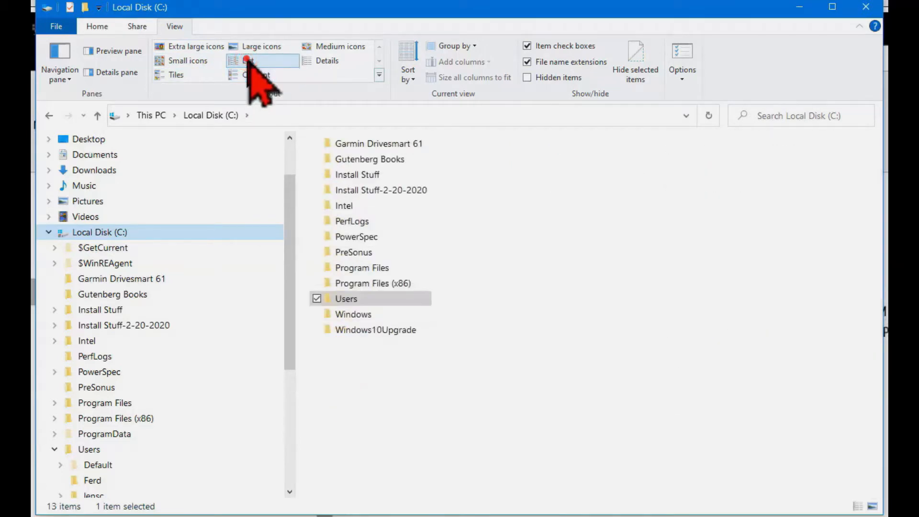
pyautogui.click(252, 43)
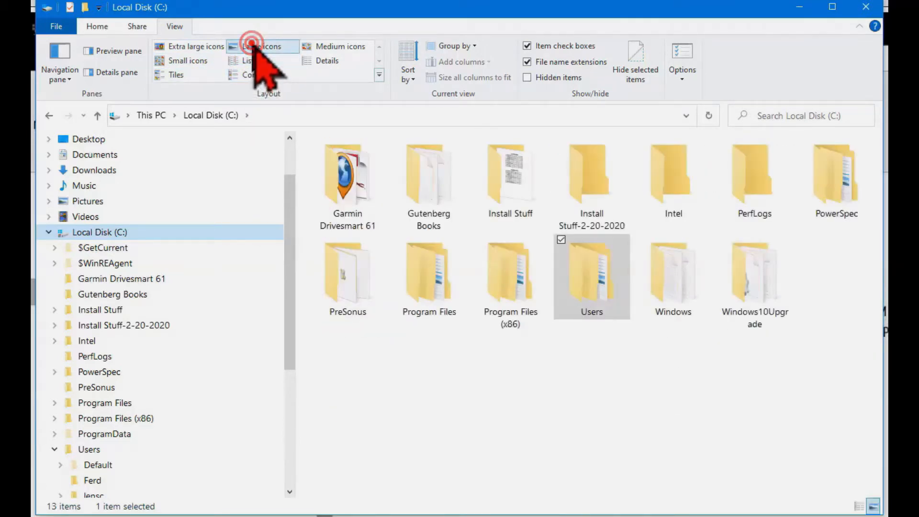
pyautogui.click(318, 43)
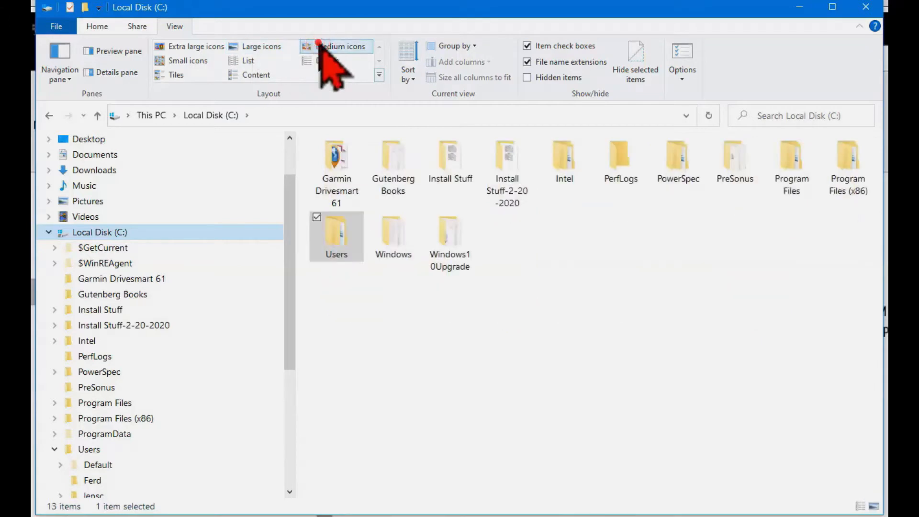
pyautogui.click(315, 60)
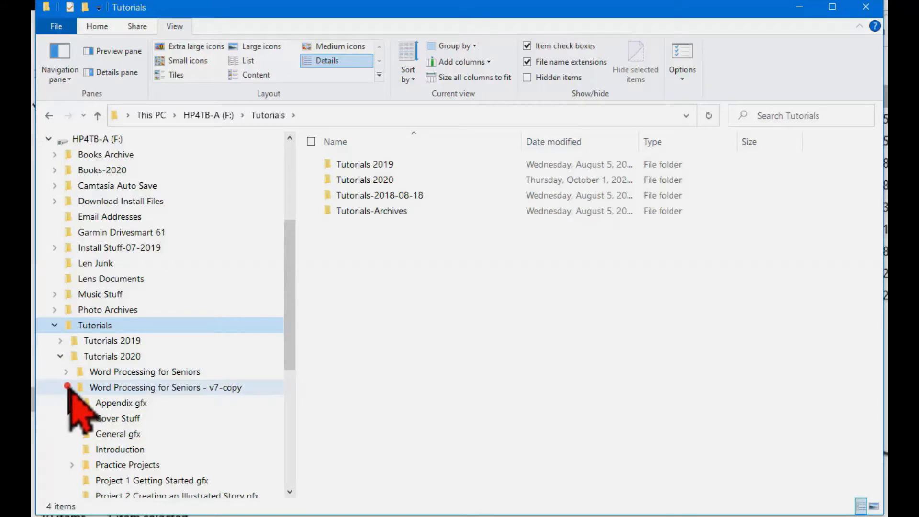
# - Open the folder Word Processing for Seniors - v7-copy inside Tutorials 2020 and list its files in the Details layout
pyautogui.click(124, 388)
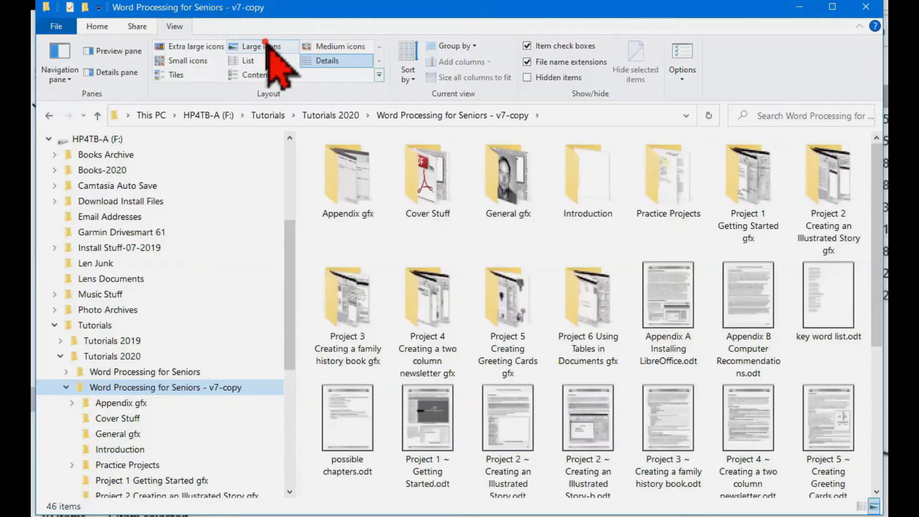
pyautogui.click(351, 62)
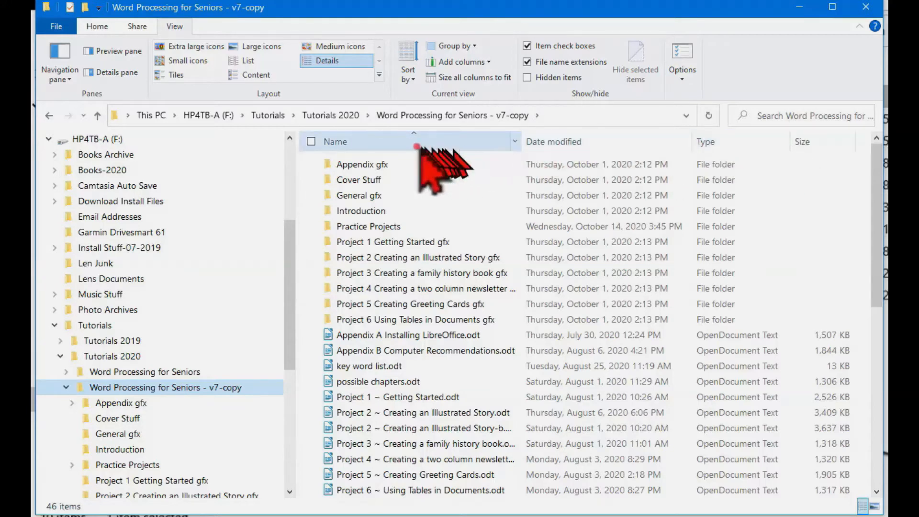
# - Sort the files by name in descending and ascending order, and by date modified with newest first and oldest first
pyautogui.click(363, 140)
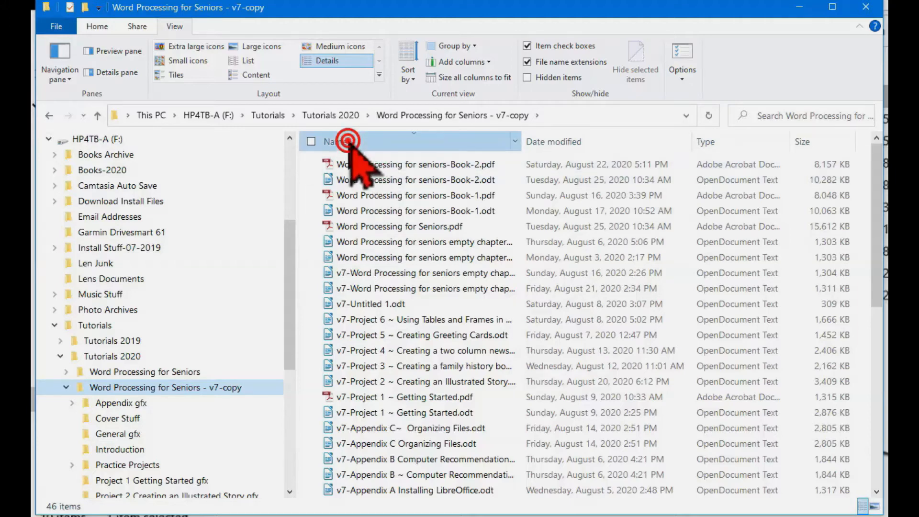
pyautogui.click(349, 142)
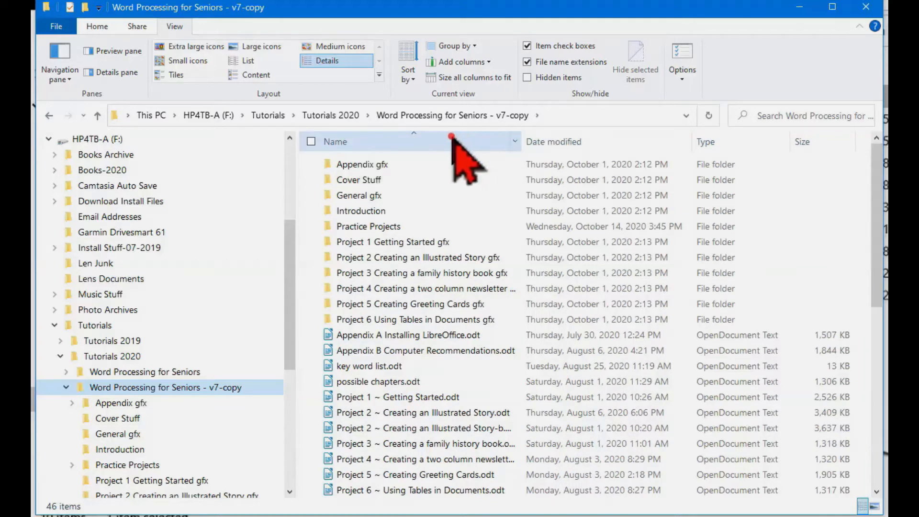
pyautogui.click(557, 140)
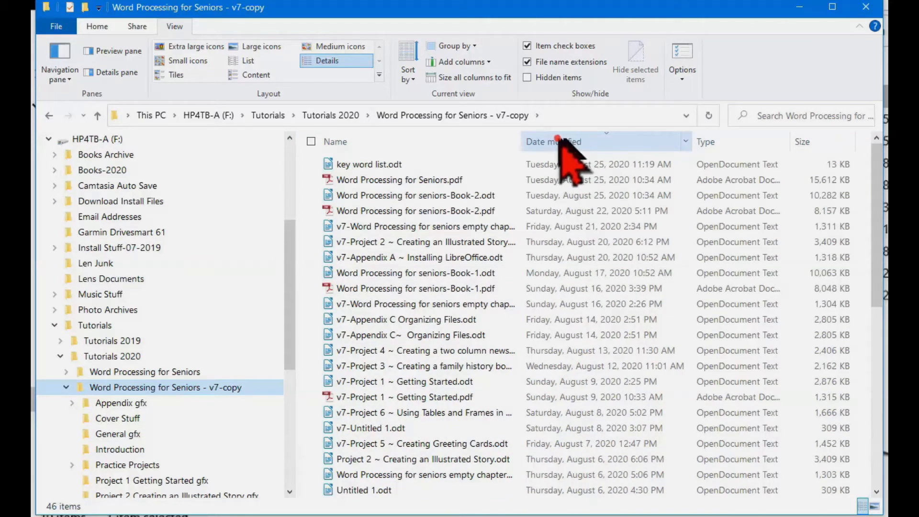
pyautogui.click(556, 139)
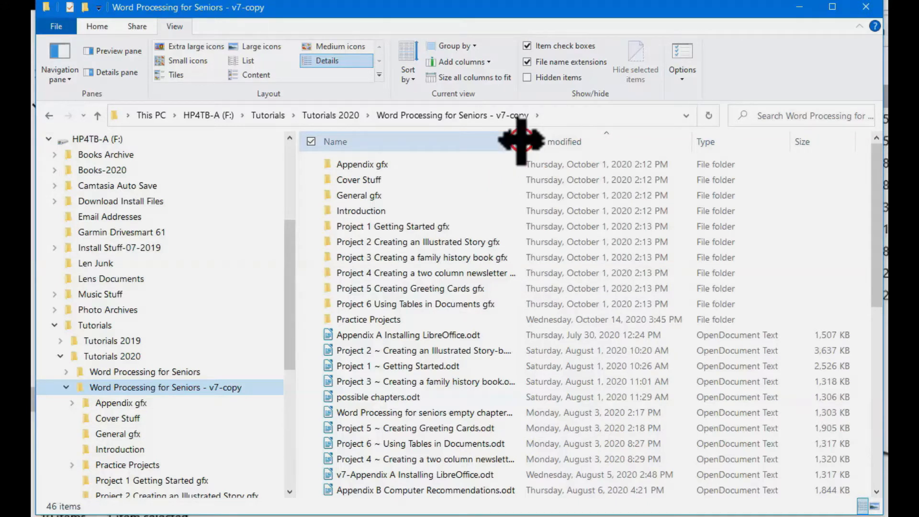
# - Widen the Name column so that the long file names fit
pyautogui.moveTo(523, 140); pyautogui.dragTo(565, 141)
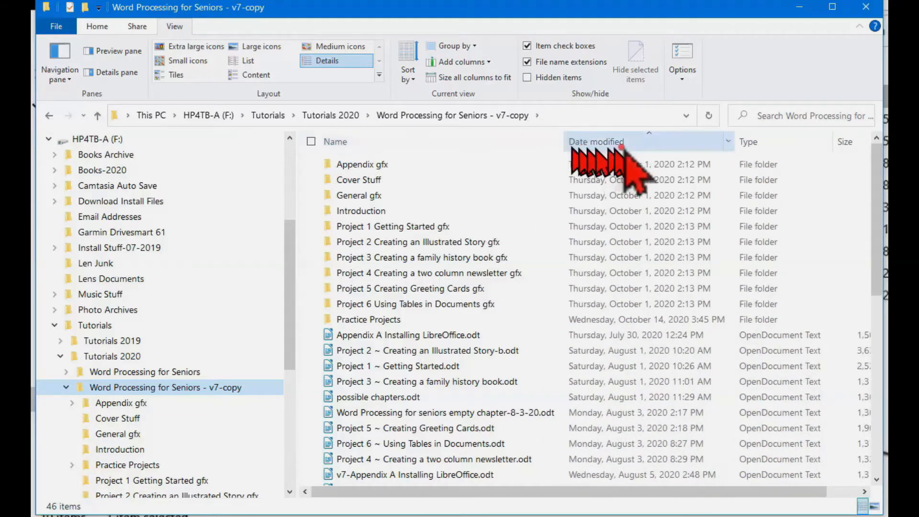
pyautogui.moveTo(738, 137)
pyautogui.mouseDown()
pyautogui.moveTo(757, 138)
pyautogui.moveTo(676, 138)
pyautogui.moveTo(738, 138)
pyautogui.mouseUp()
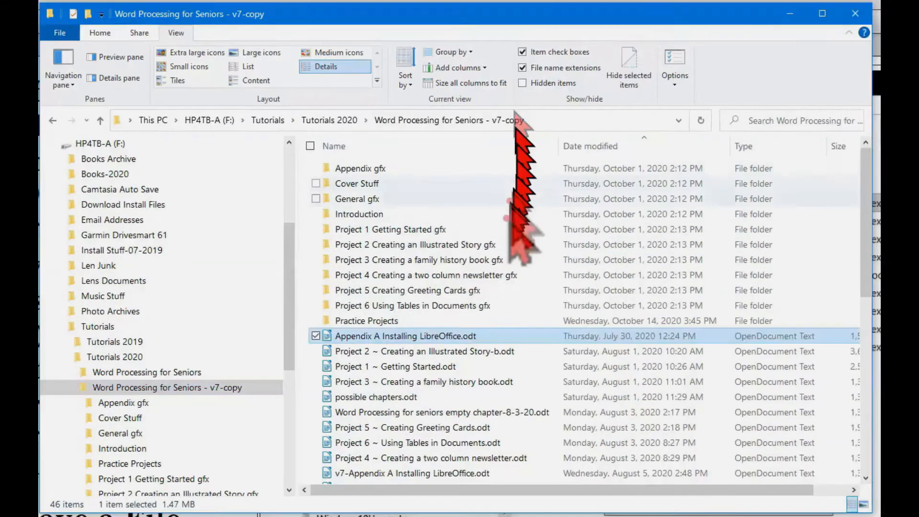
# - Copy the file Appendix A Installing LibreOffice.odt and paste it into USB Drive (H:)
pyautogui.rightClick(444, 332)
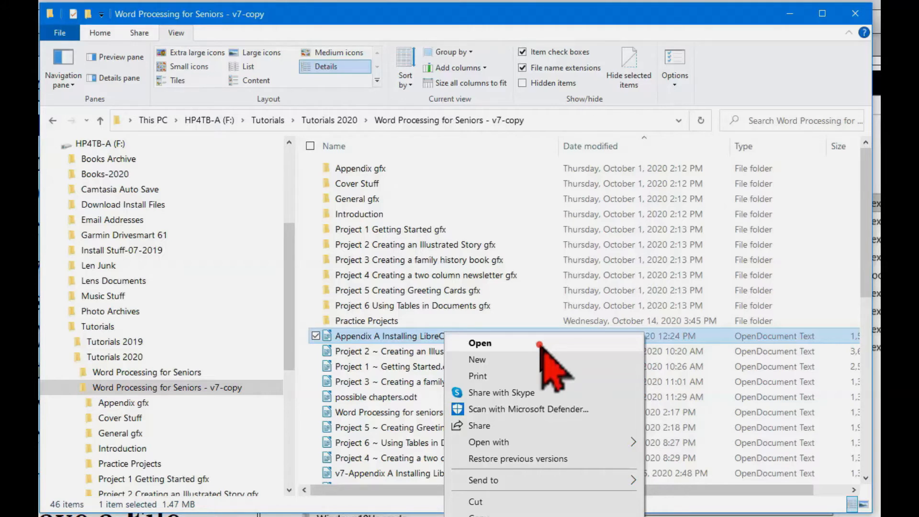
pyautogui.moveTo(557, 441)
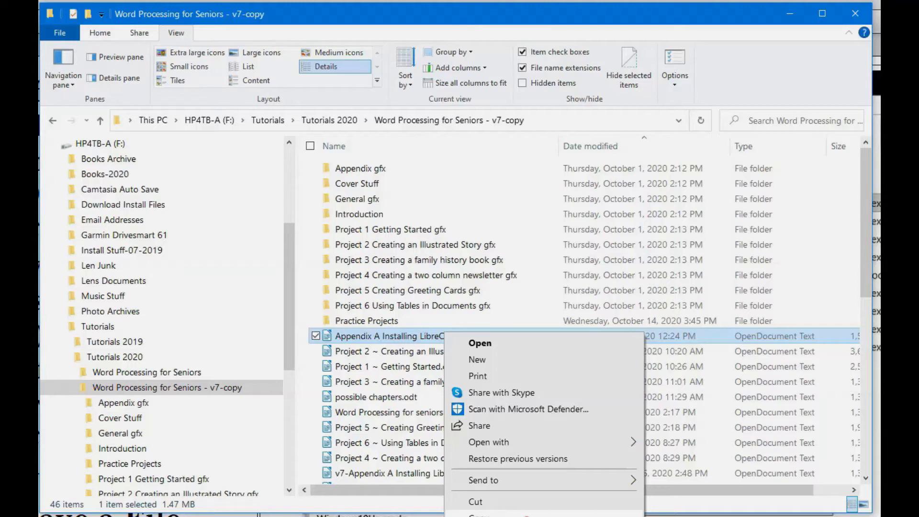
pyautogui.click(527, 516)
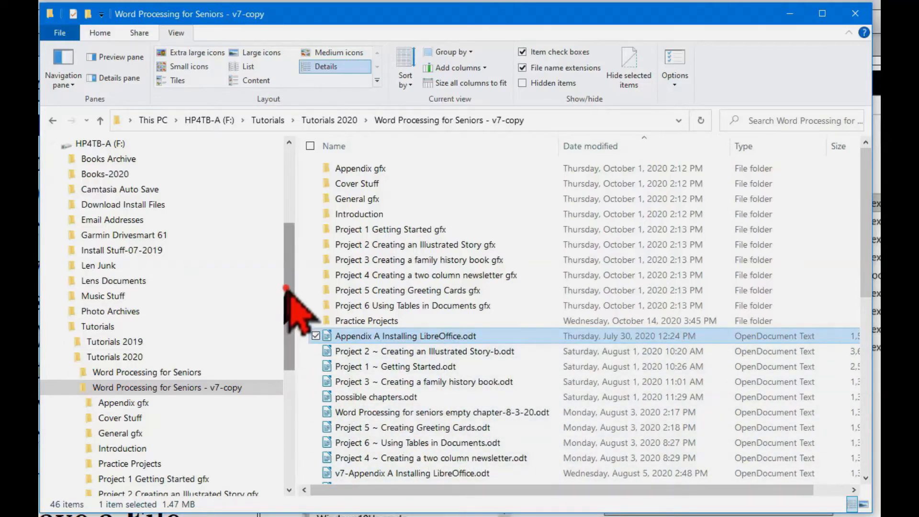
pyautogui.moveTo(286, 286); pyautogui.dragTo(292, 402)
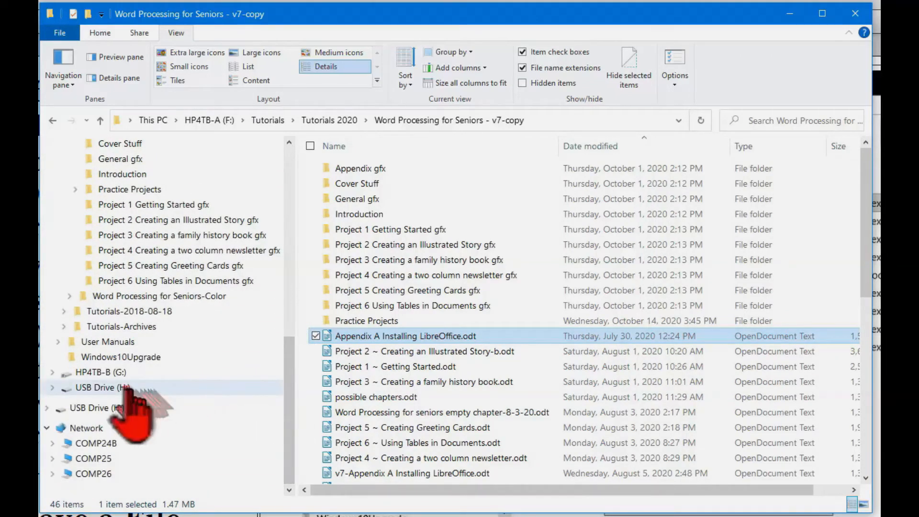
pyautogui.click(104, 388)
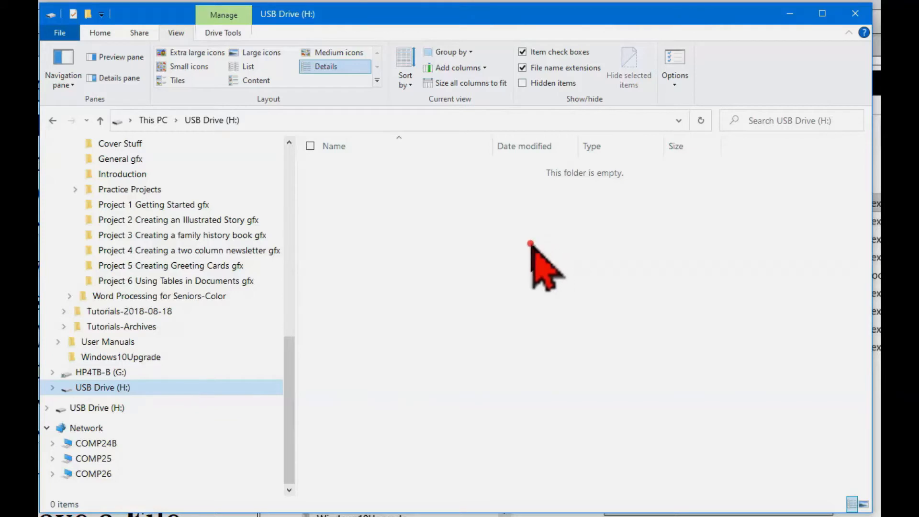
pyautogui.rightClick(530, 228)
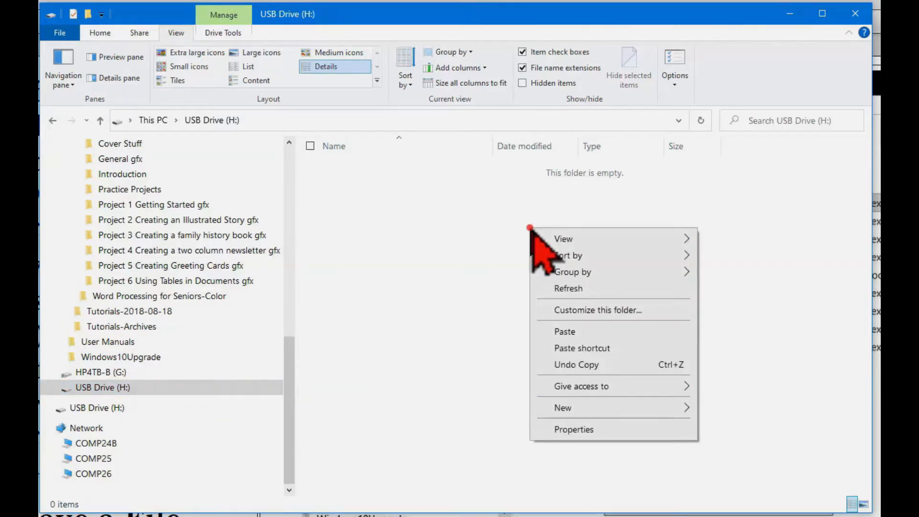
pyautogui.click(573, 333)
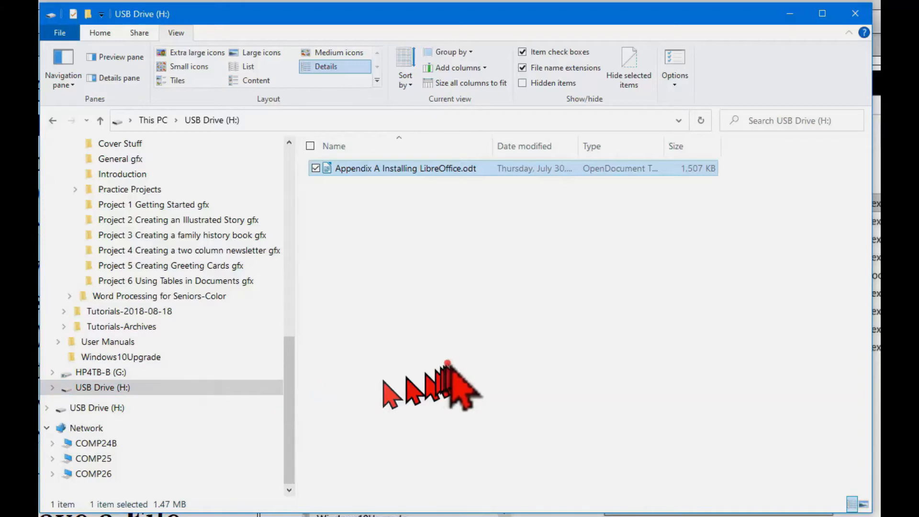
# - Open the General gfx folder inside Word Processing for Seniors - v7-copy
pyautogui.moveTo(290, 376); pyautogui.dragTo(287, 325)
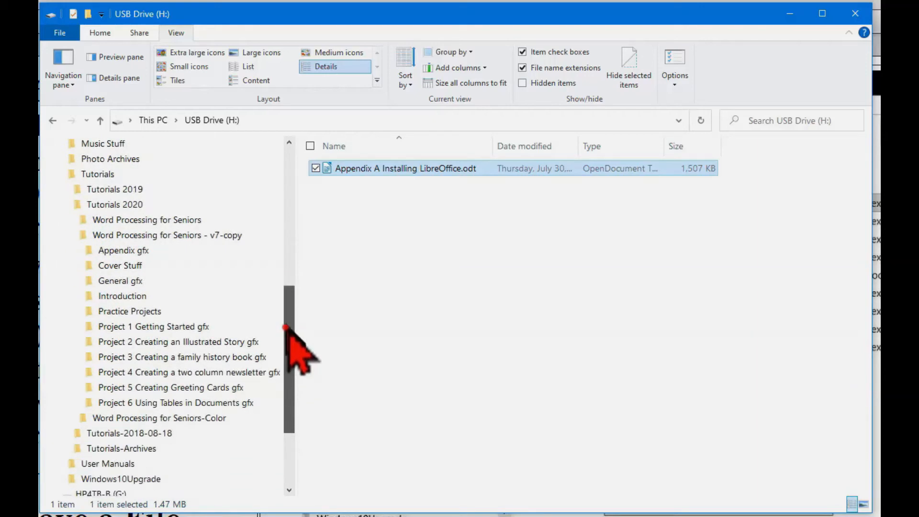
pyautogui.click(180, 235)
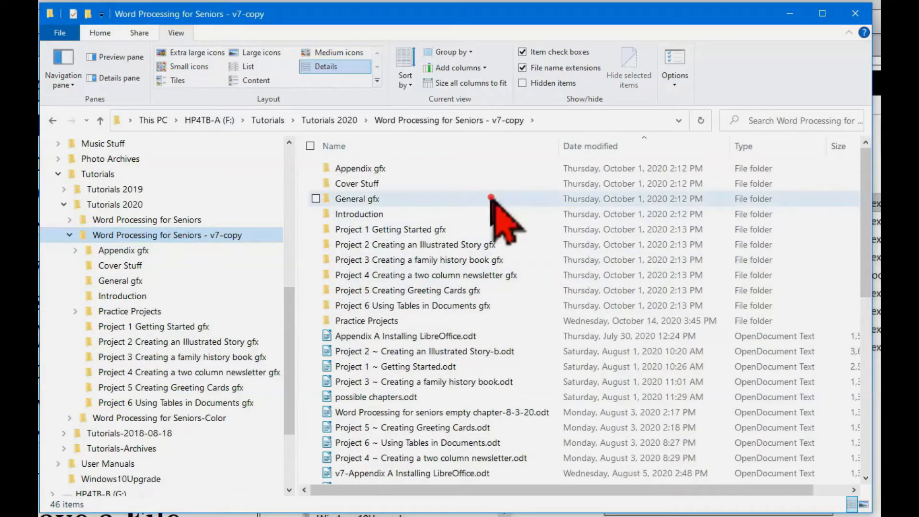
pyautogui.doubleClick(378, 198)
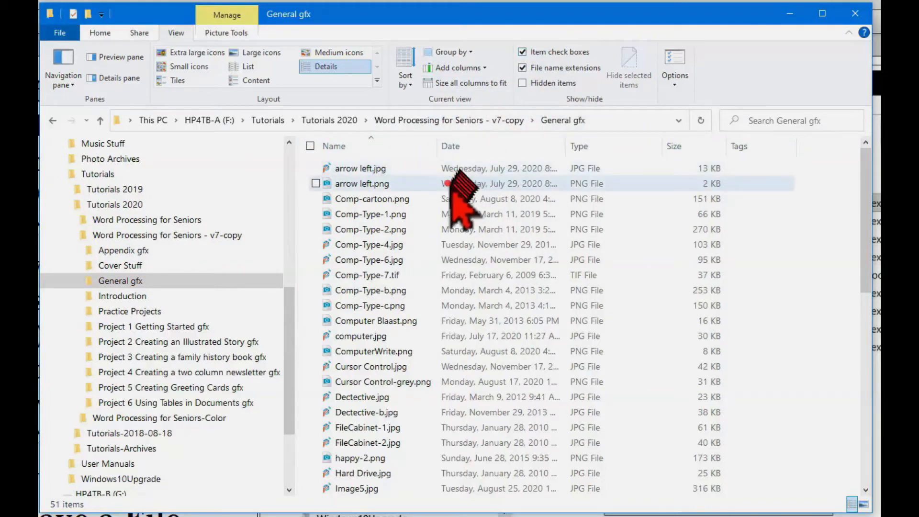
# - Select Comp-cartoon.png, Comp-Type-b.png, ComputerWrite.png and FileCabinet-1.jpg together and copy them
pyautogui.click(316, 199)
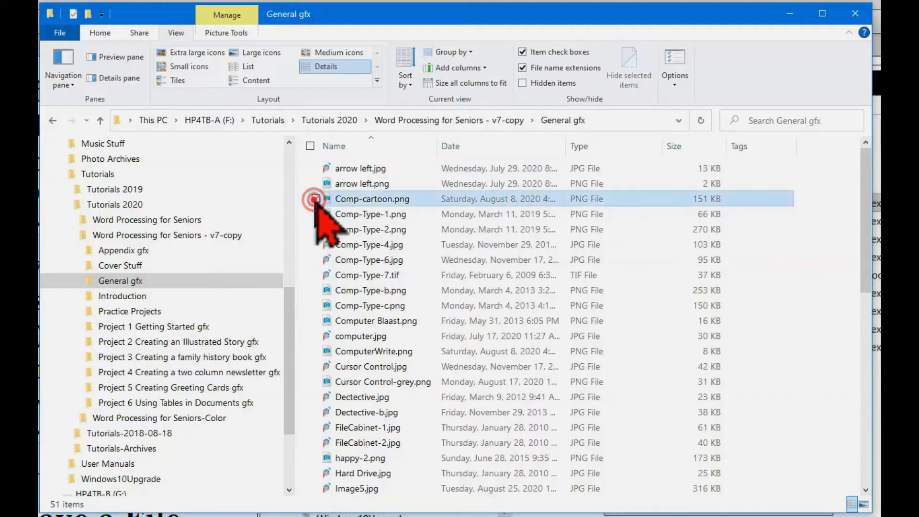
pyautogui.click(315, 291)
pyautogui.click(315, 352)
pyautogui.click(316, 427)
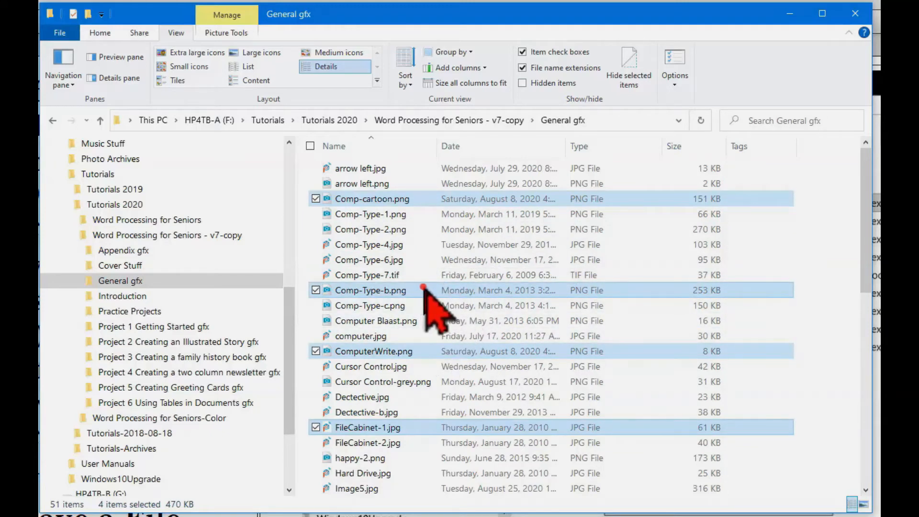
pyautogui.rightClick(434, 197)
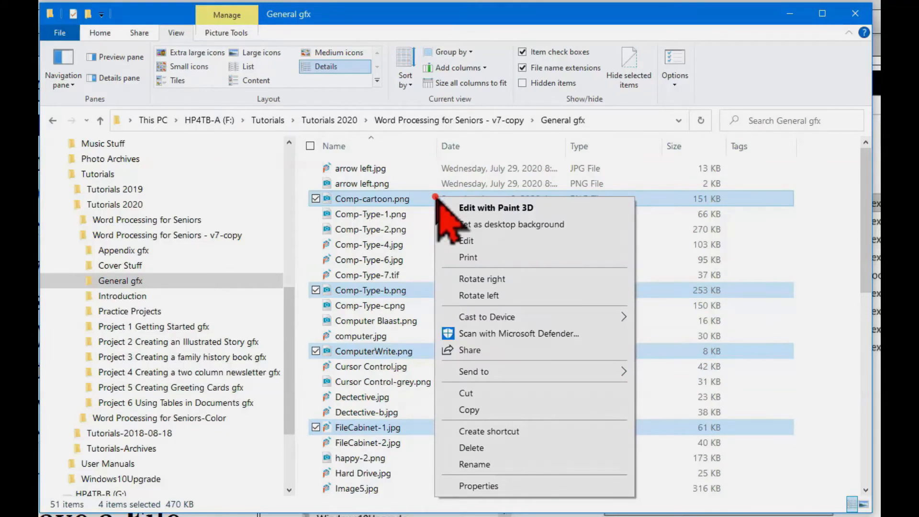
pyautogui.click(493, 409)
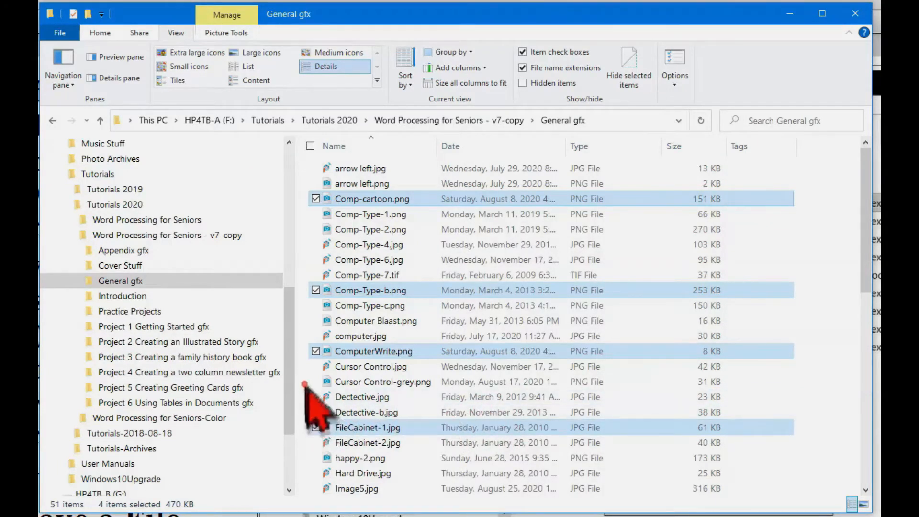
# - Paste the four copied image files into USB Drive (H:) and clear the selection
pyautogui.moveTo(286, 330); pyautogui.dragTo(293, 375)
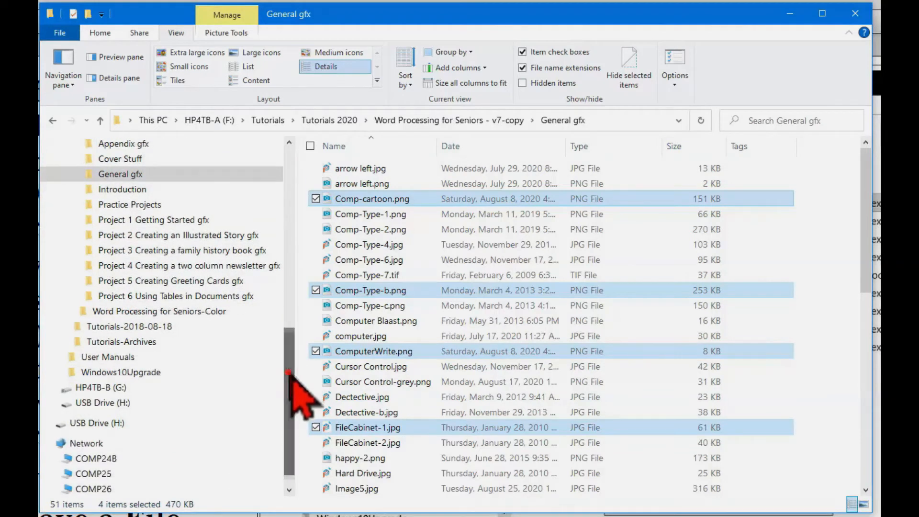
pyautogui.click(137, 386)
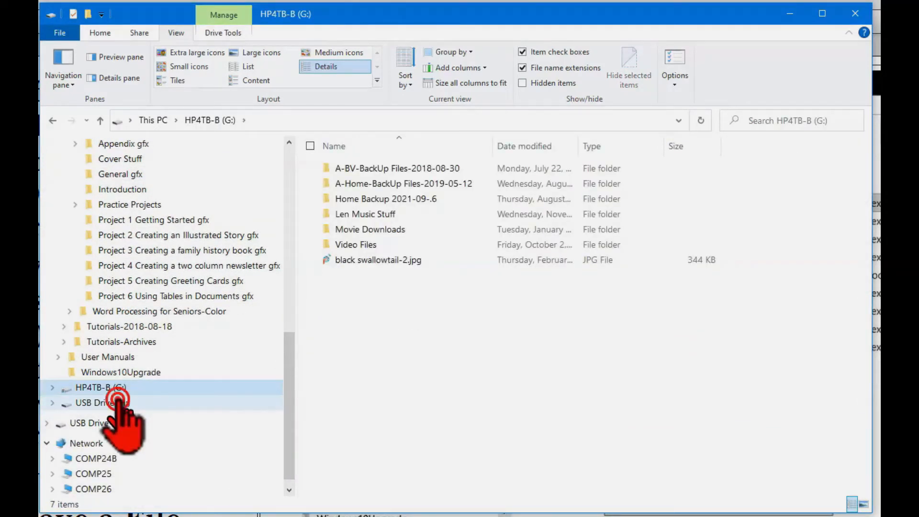
pyautogui.click(117, 400)
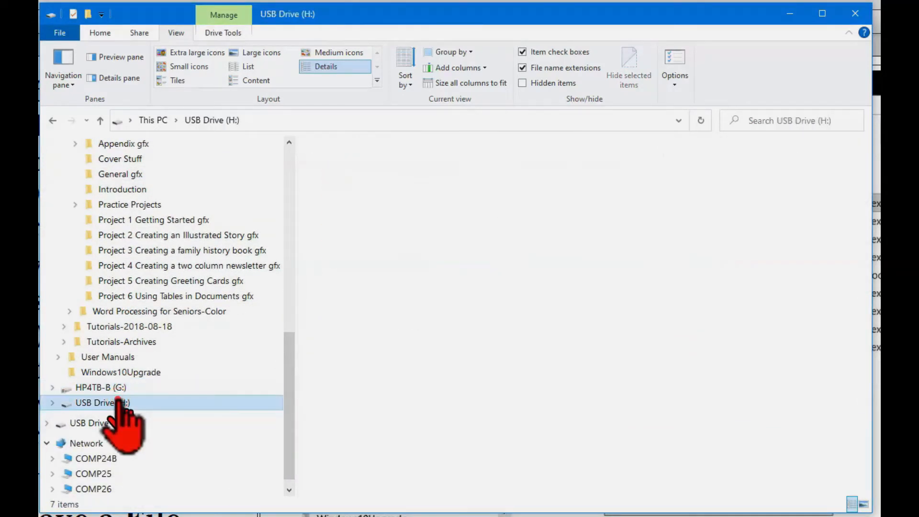
pyautogui.rightClick(454, 245)
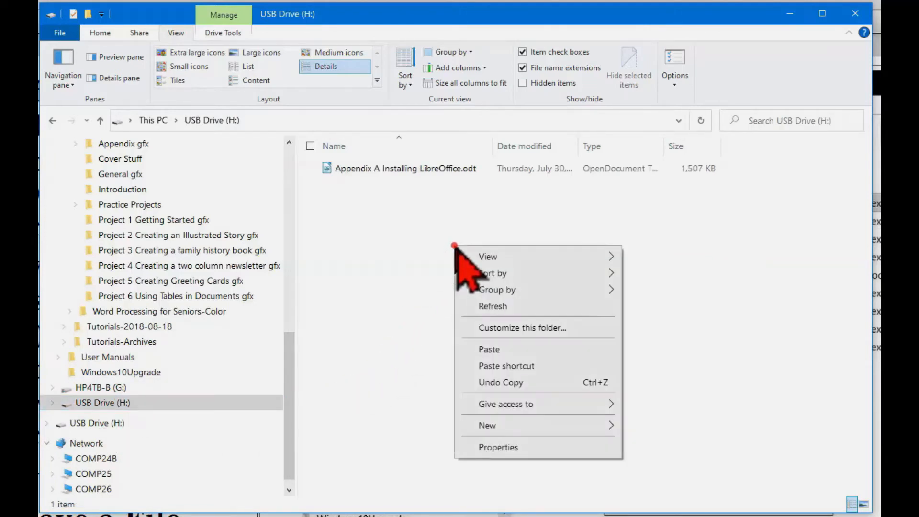
pyautogui.click(491, 349)
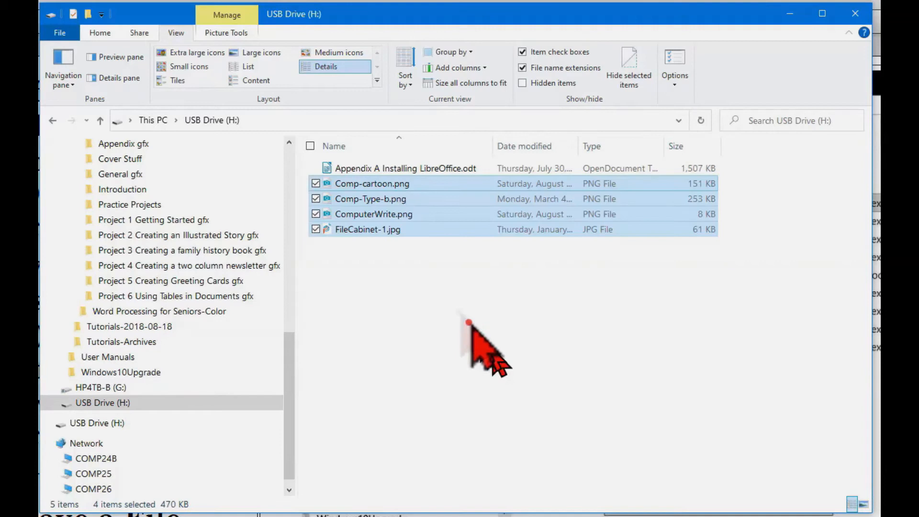
pyautogui.click(447, 281)
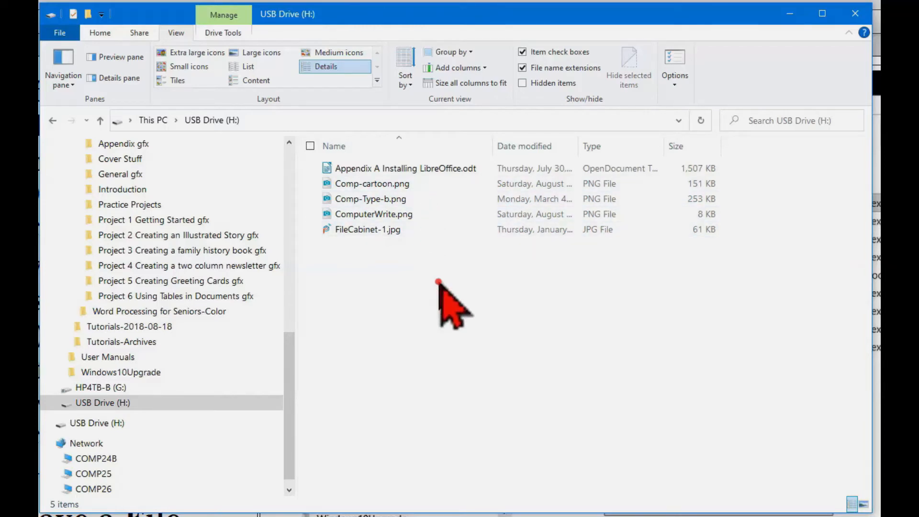
# - Try selecting the consecutive files from Comp-cartoon.png through ComputerWrite.png, and clear the selection
pyautogui.click(399, 171)
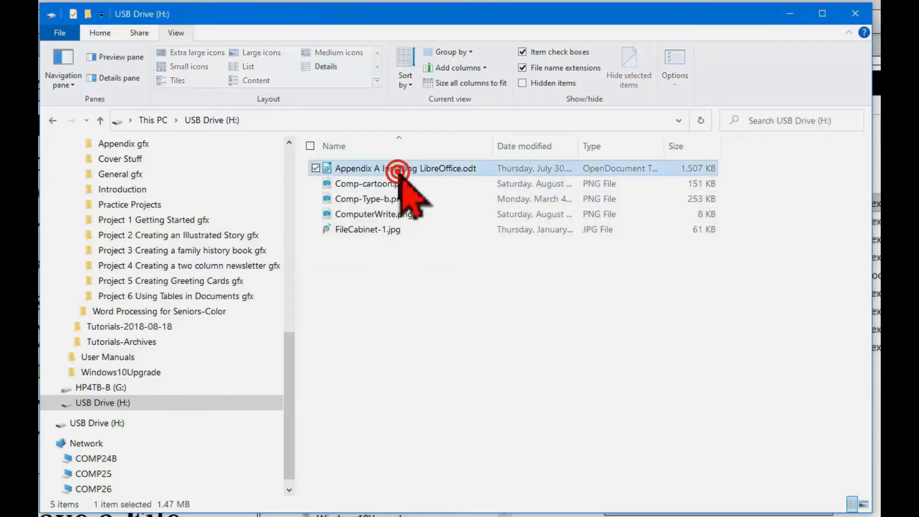
pyautogui.click(405, 185)
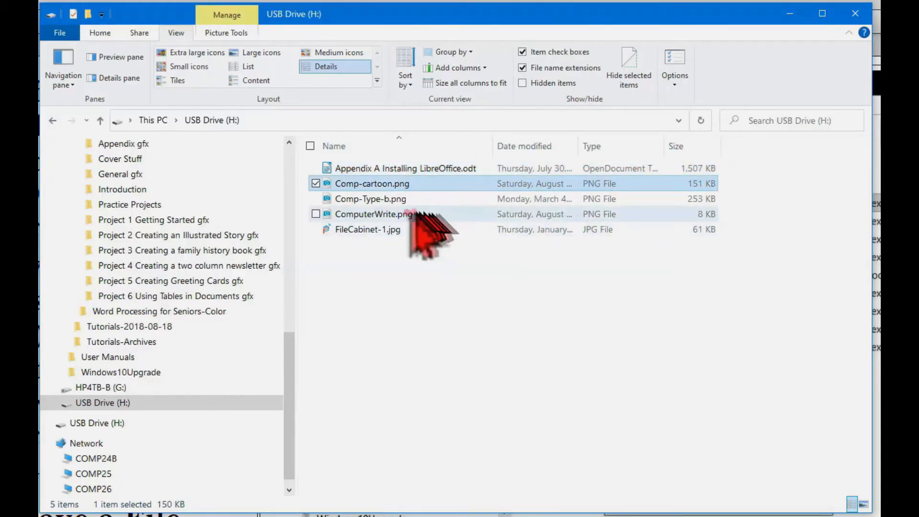
pyautogui.keyDown('shift'); pyautogui.click(388, 212); pyautogui.keyUp('shift')
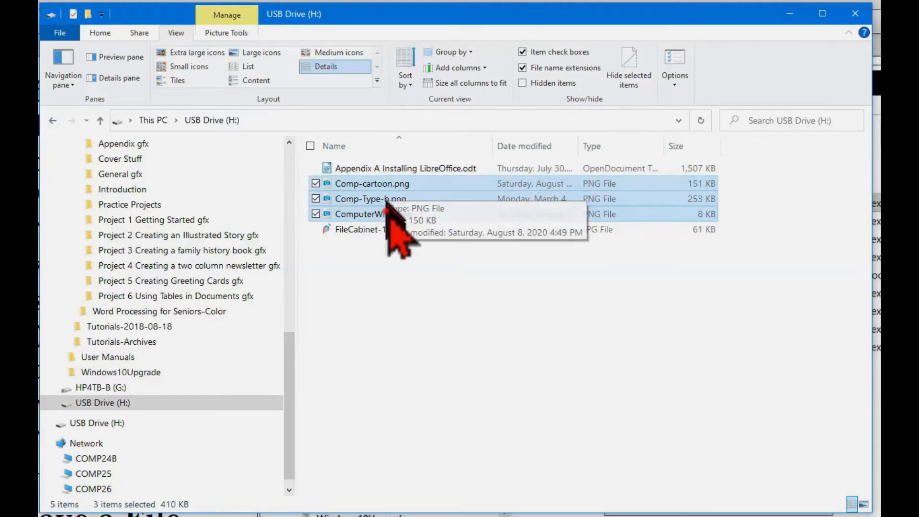
pyautogui.click(433, 266)
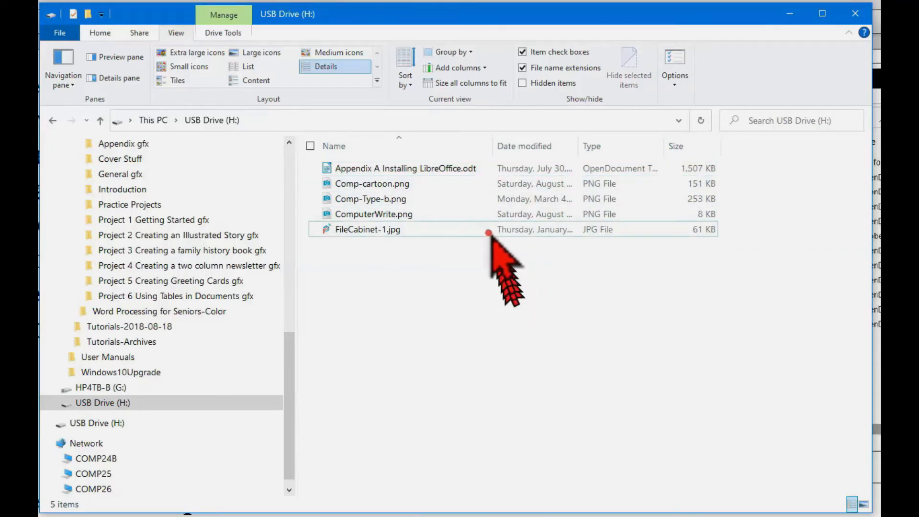
# - Rename the file Comp-cartoon.png on the USB drive as cartoon-fun.png
pyautogui.rightClick(397, 184)
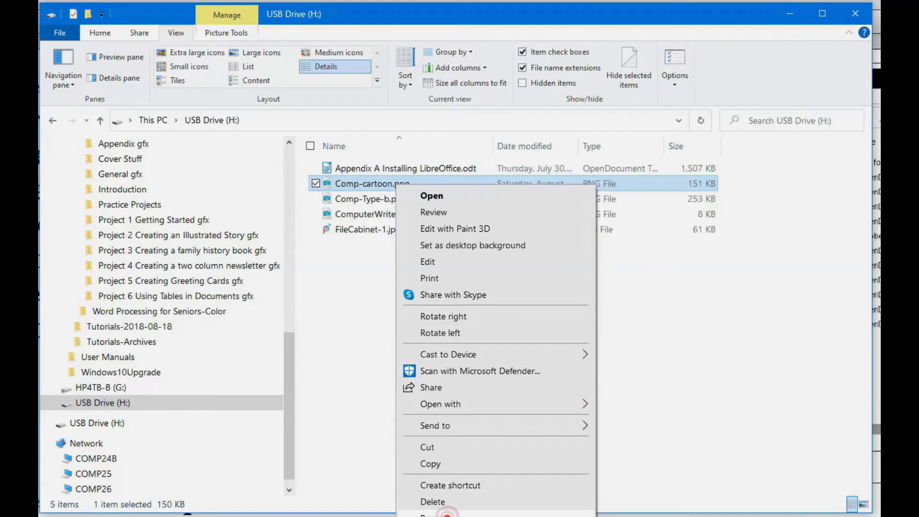
pyautogui.click(445, 515)
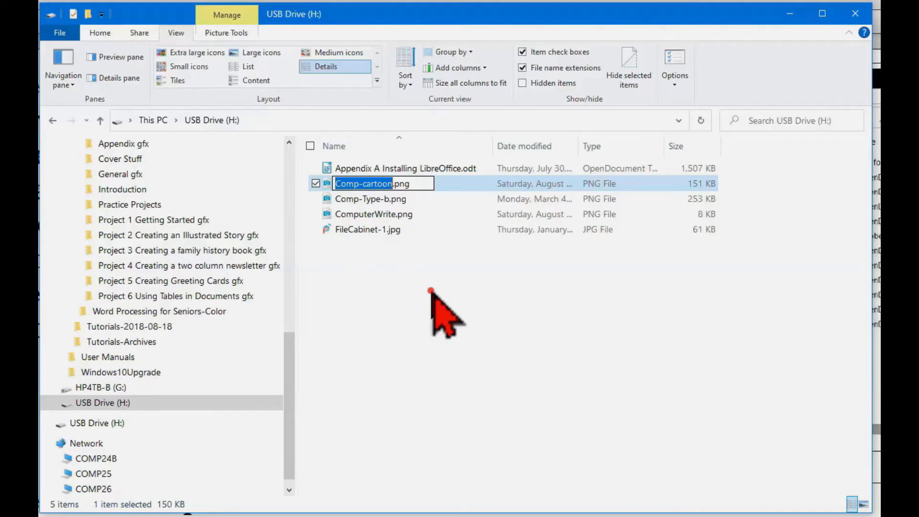
pyautogui.hotkey('ctrl', 'v')
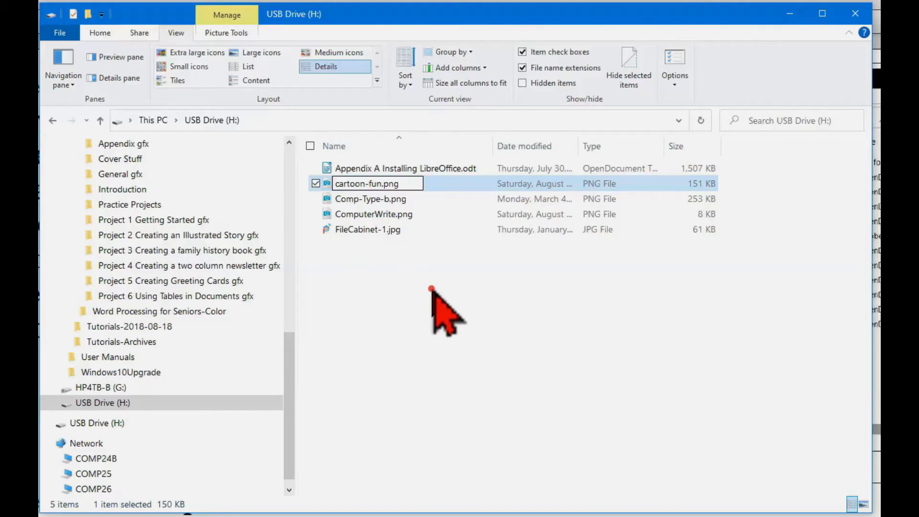
pyautogui.click(432, 289)
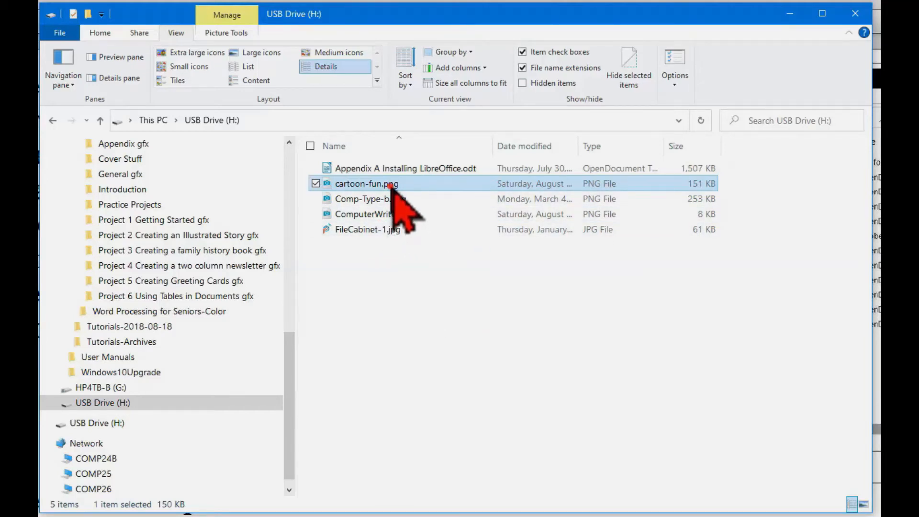
pyautogui.click(409, 286)
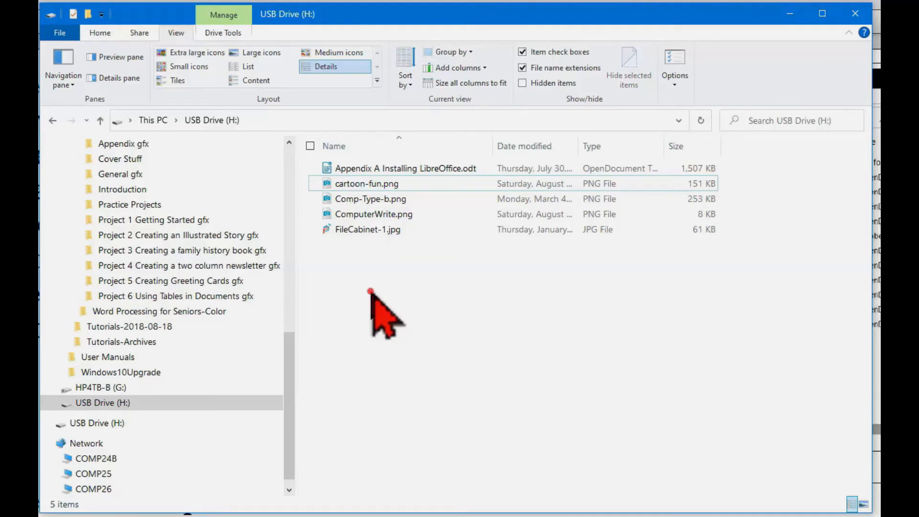
# - Rename USB Drive (H:) as mydrive7
pyautogui.moveTo(293, 340); pyautogui.dragTo(288, 354)
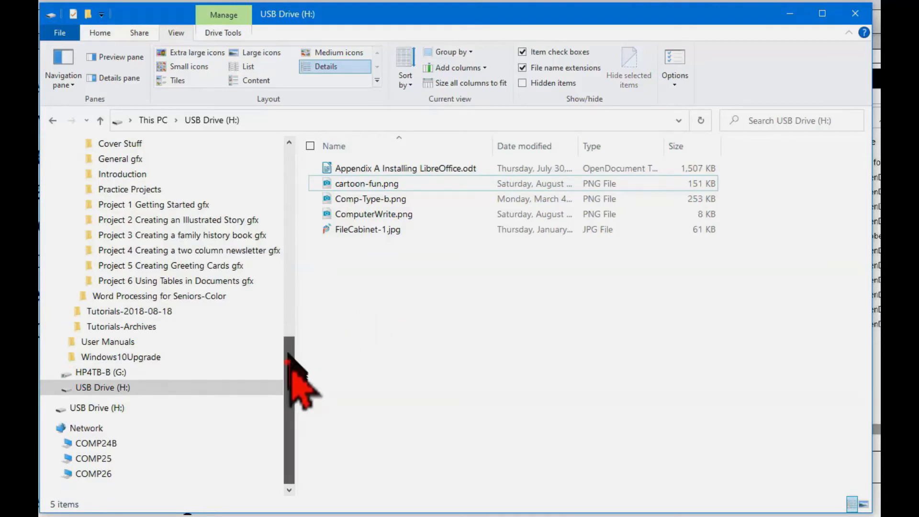
pyautogui.rightClick(101, 389)
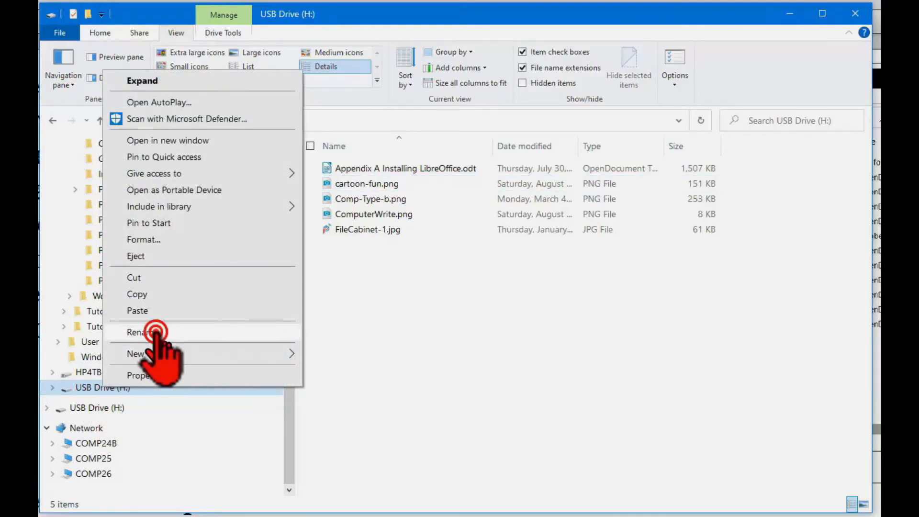
pyautogui.click(156, 332)
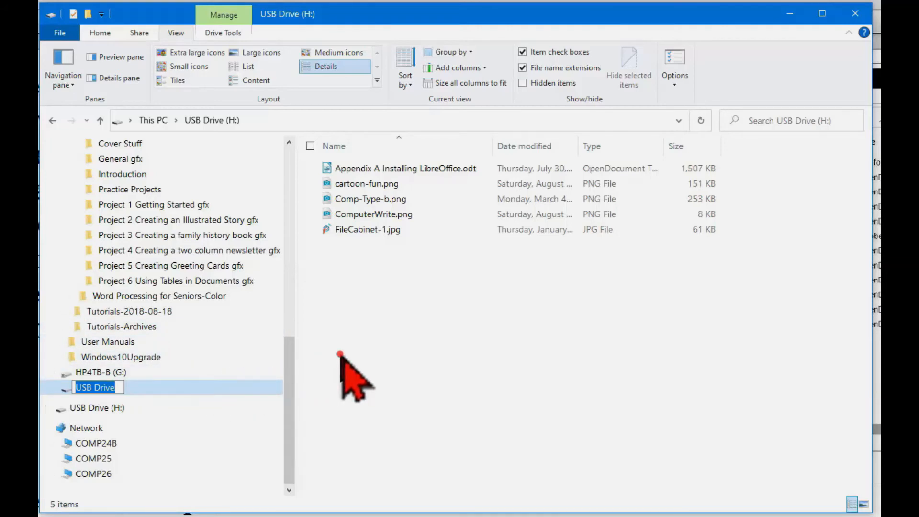
pyautogui.write('m')
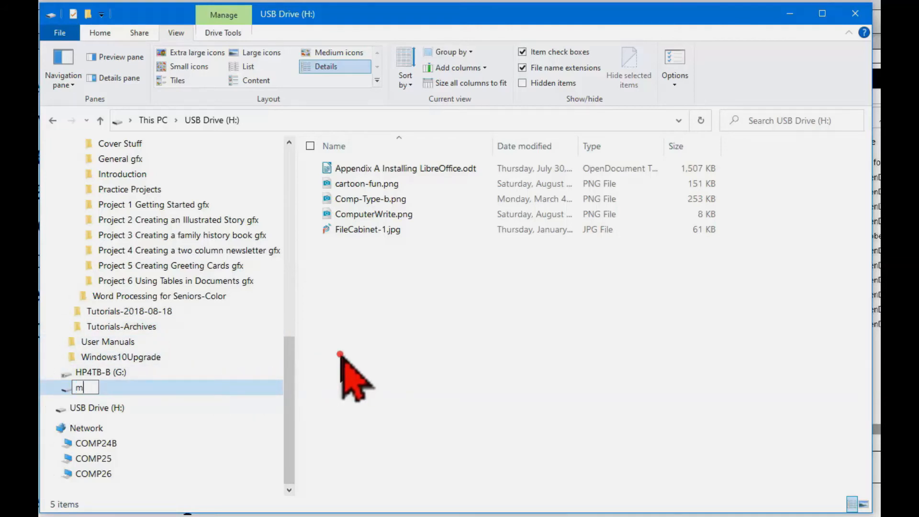
pyautogui.write('ydrive7')
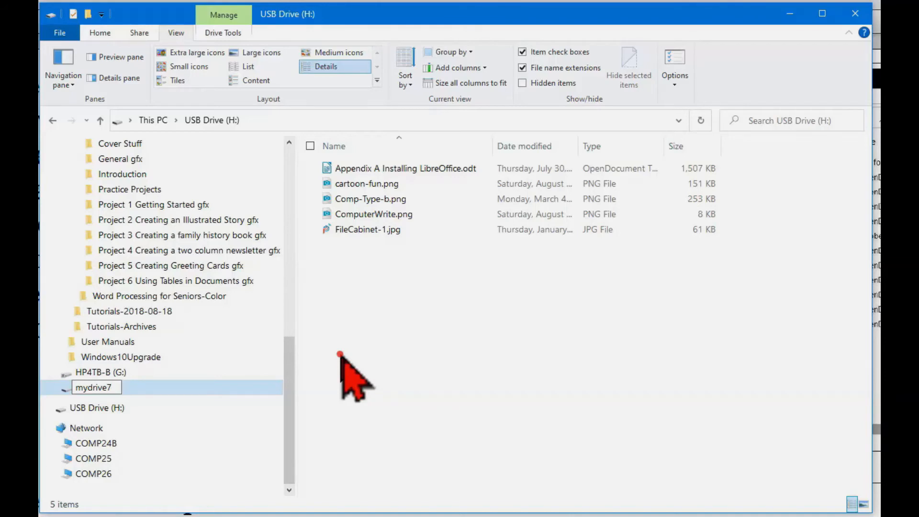
pyautogui.press('Return')
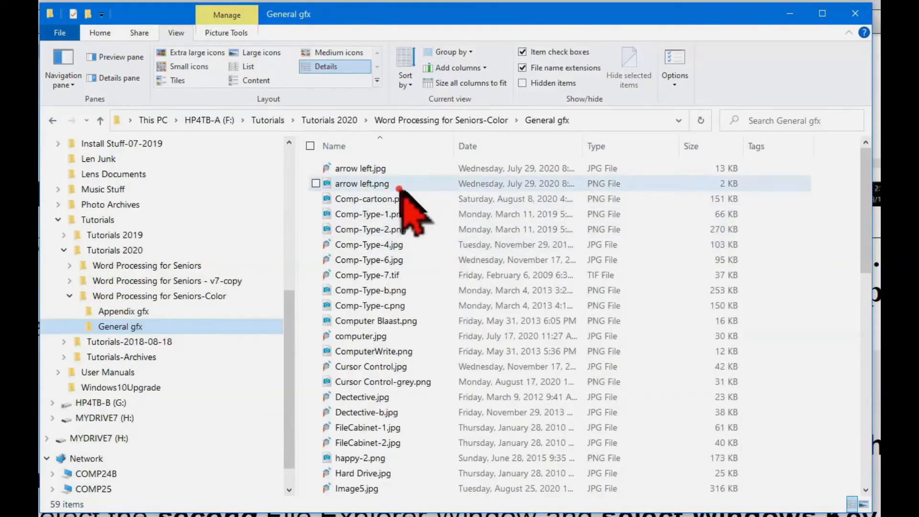
# - Select the consecutive files from Comp-cartoon.png through ComputerWrite.png in the General gfx folder
pyautogui.click(400, 187)
pyautogui.click(405, 244)
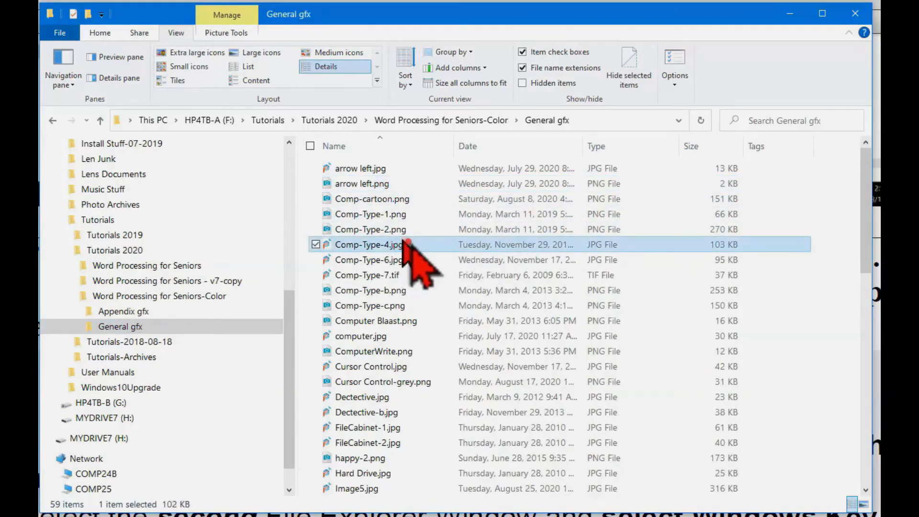
pyautogui.click(384, 198)
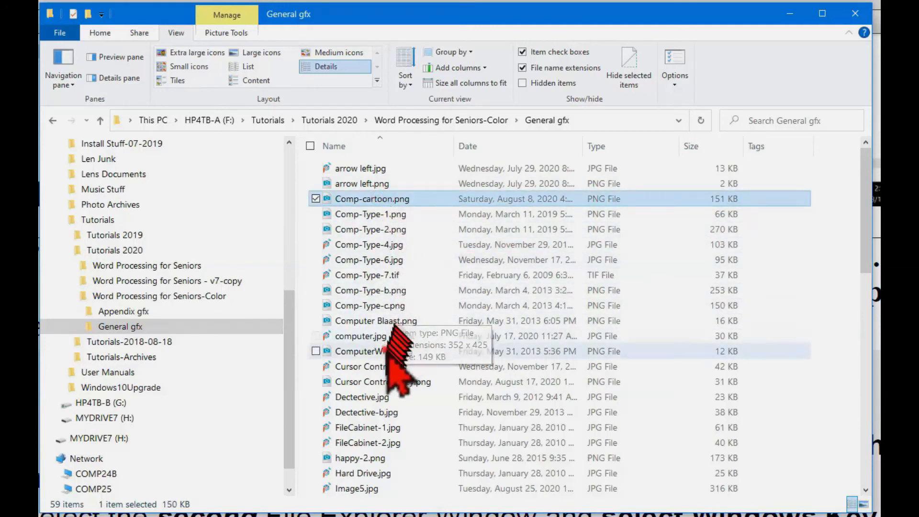
pyautogui.keyDown('shift'); pyautogui.click(383, 351); pyautogui.keyUp('shift')
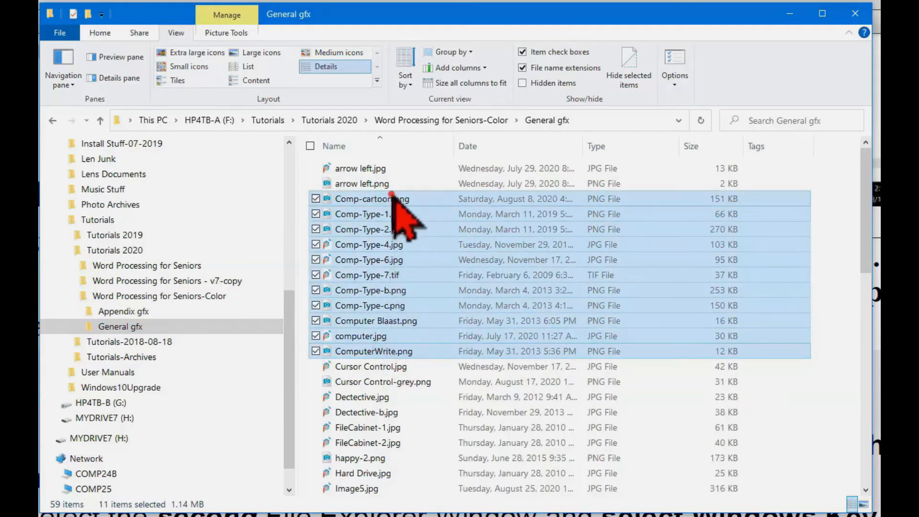
# - Select Comp-cartoon.png, Comp-Type-1.png, Comp-Type-4.jpg and Comp-Type-6.jpg together using the item check boxes, and drop the multiple selection
pyautogui.click(441, 202)
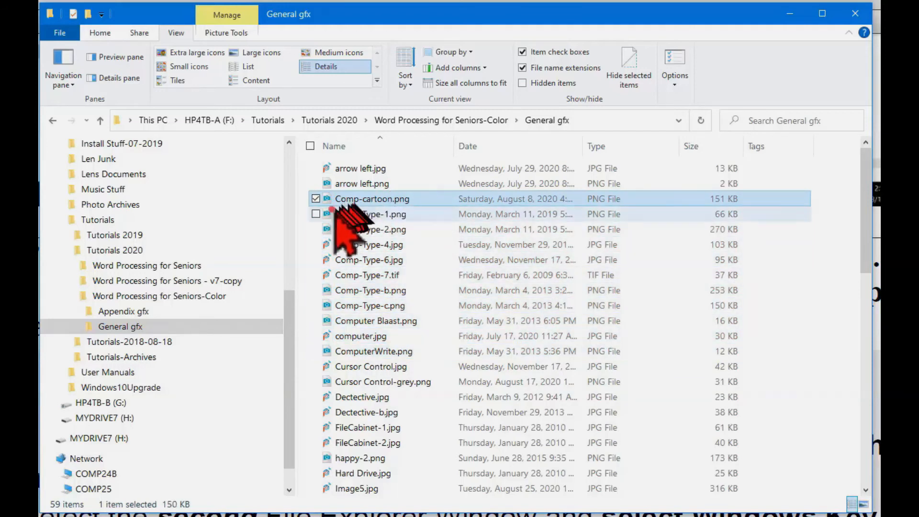
pyautogui.click(317, 214)
pyautogui.click(316, 244)
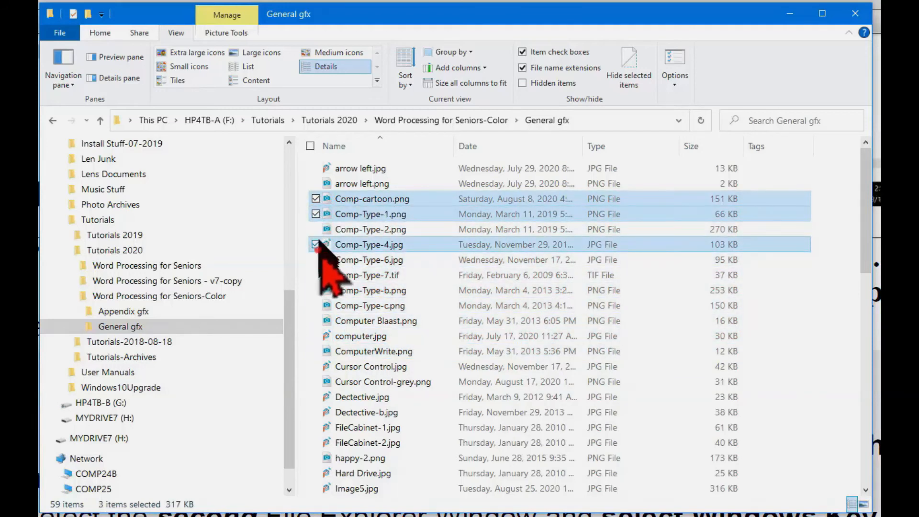
pyautogui.click(316, 260)
pyautogui.click(433, 254)
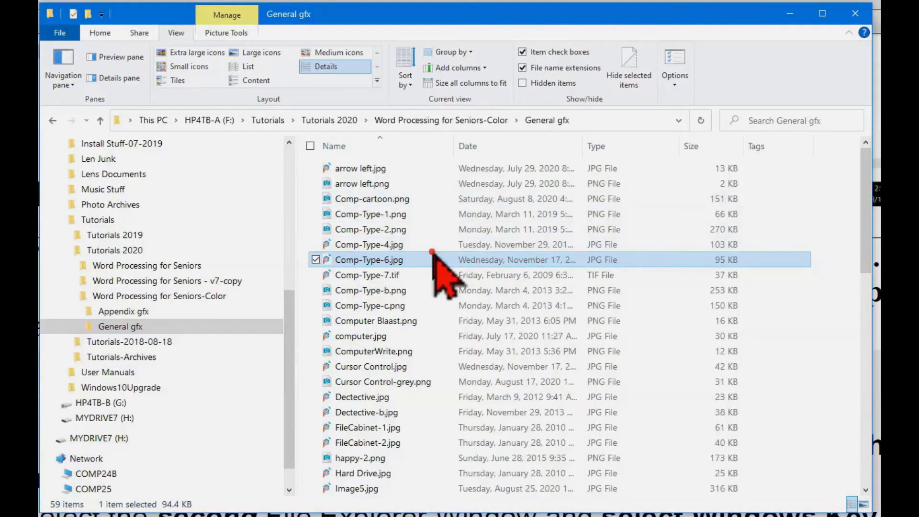
# - Select the non-adjacent files Comp-cartoon.png, Comp-Type-7.tif, ComputerWrite.png, Cursor Control-grey.png and Dectective-b.jpg together
pyautogui.click(785, 200)
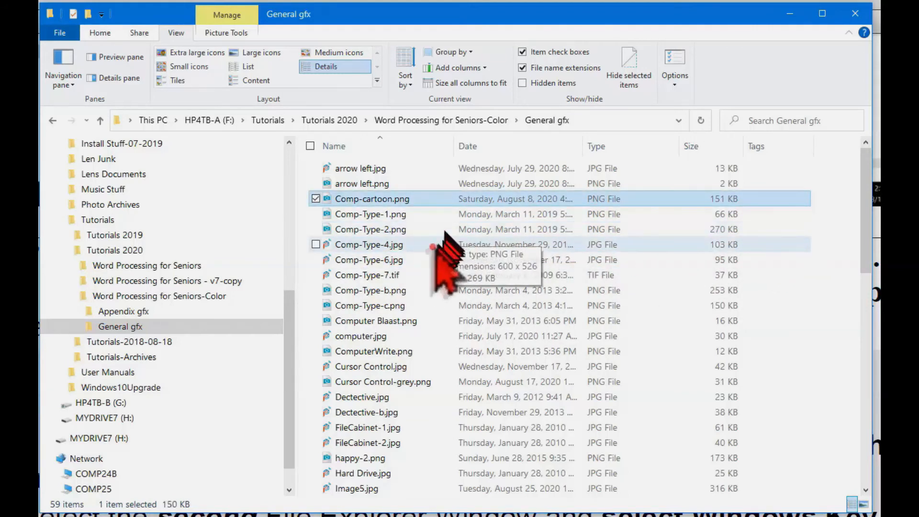
pyautogui.keyDown('ctrl'); pyautogui.click(390, 275); pyautogui.keyUp('ctrl')
pyautogui.keyDown('ctrl'); pyautogui.click(376, 351); pyautogui.keyUp('ctrl')
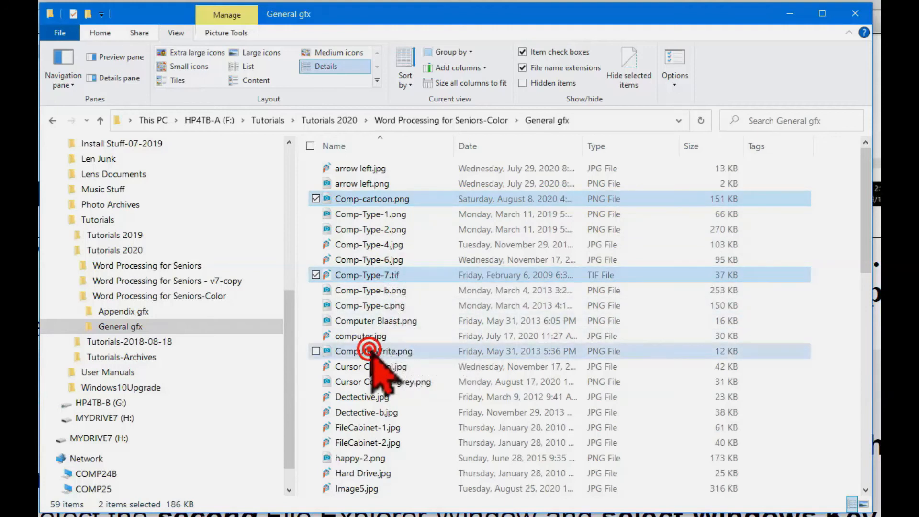
pyautogui.keyDown('ctrl'); pyautogui.click(384, 382); pyautogui.keyUp('ctrl')
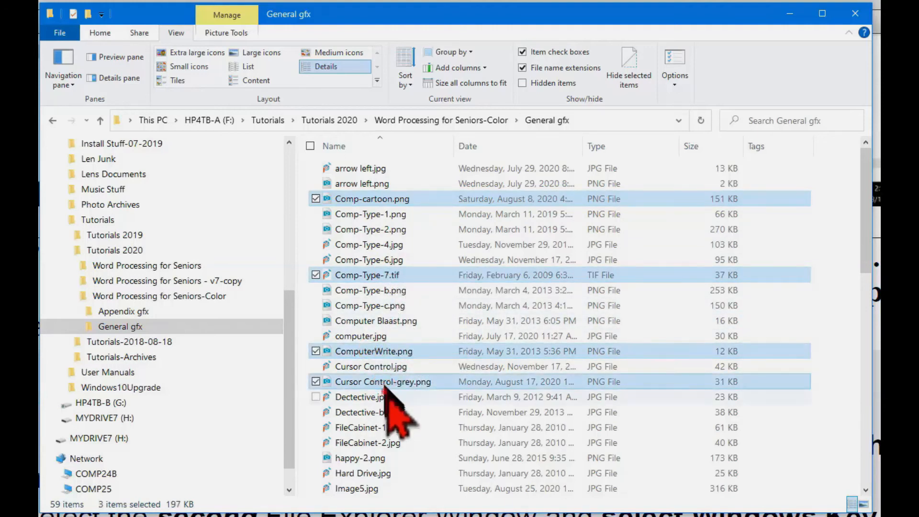
pyautogui.keyDown('ctrl'); pyautogui.click(384, 413); pyautogui.keyUp('ctrl')
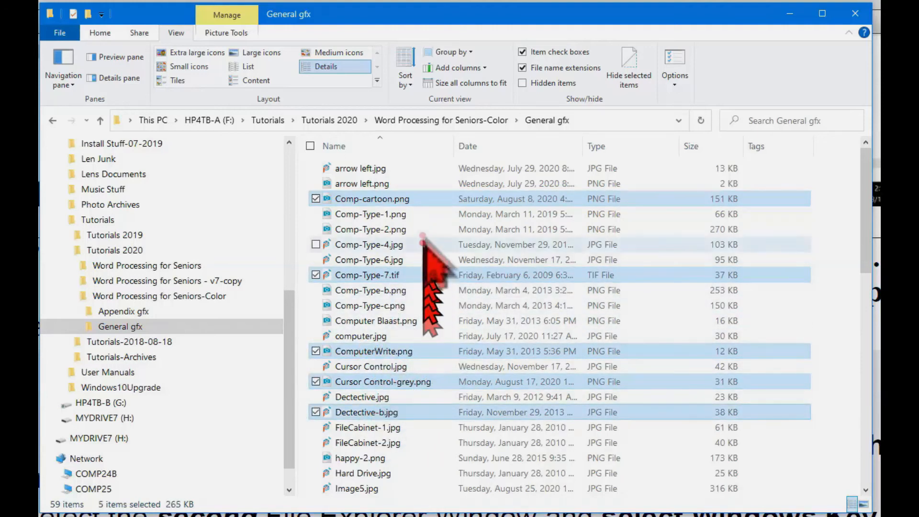
# - Select all files in the General gfx folder, and clear the selection
pyautogui.click(364, 167)
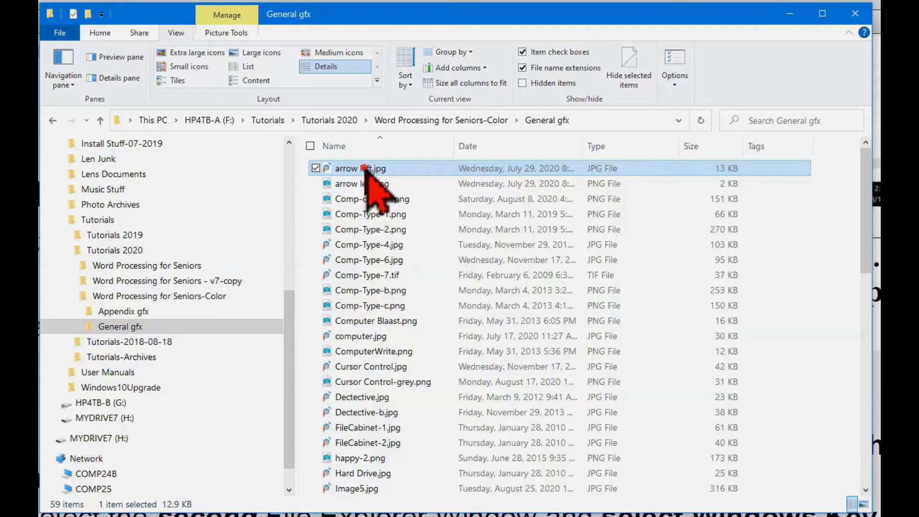
pyautogui.hotkey('ctrl', 'a')
pyautogui.moveTo(364, 168); pyautogui.dragTo(835, 175)
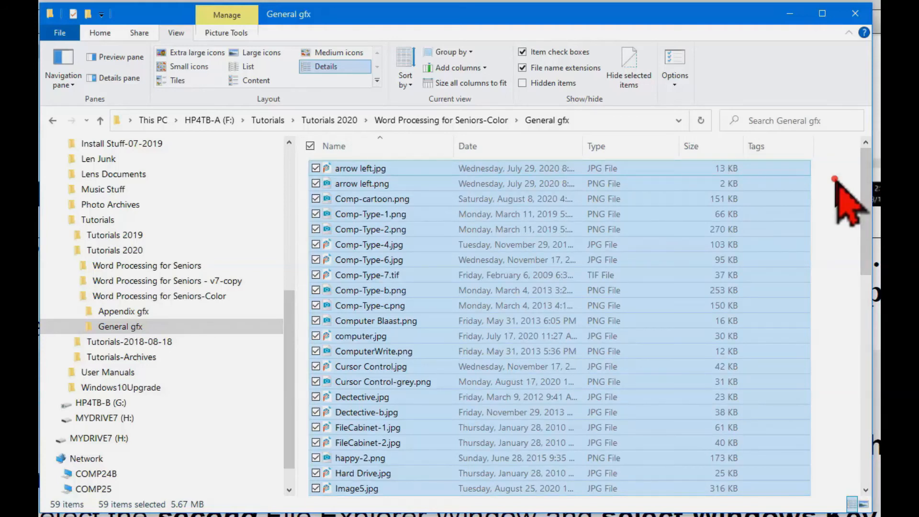
pyautogui.click(835, 179)
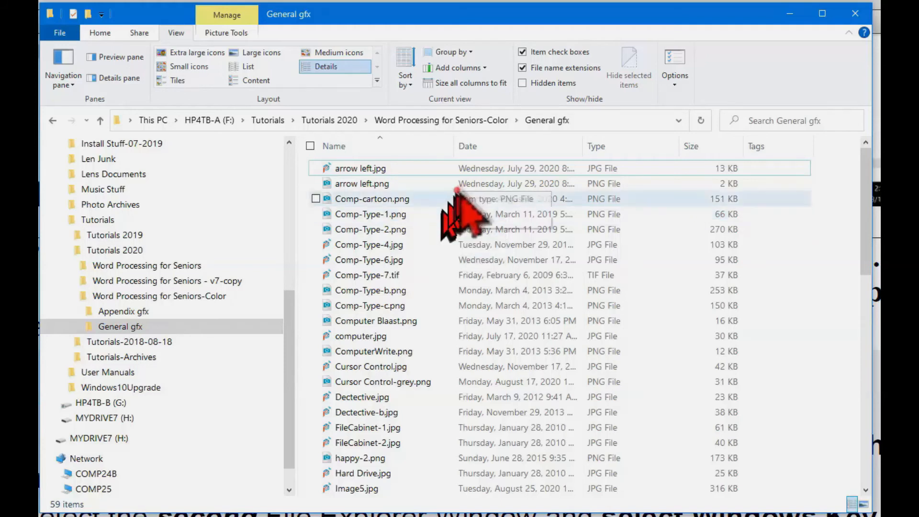
# - Snap the General gfx window to the left half and a new File Explorer window to the right half, showing MYDRIVE7 (H:) in the new one
pyautogui.click(577, 15)
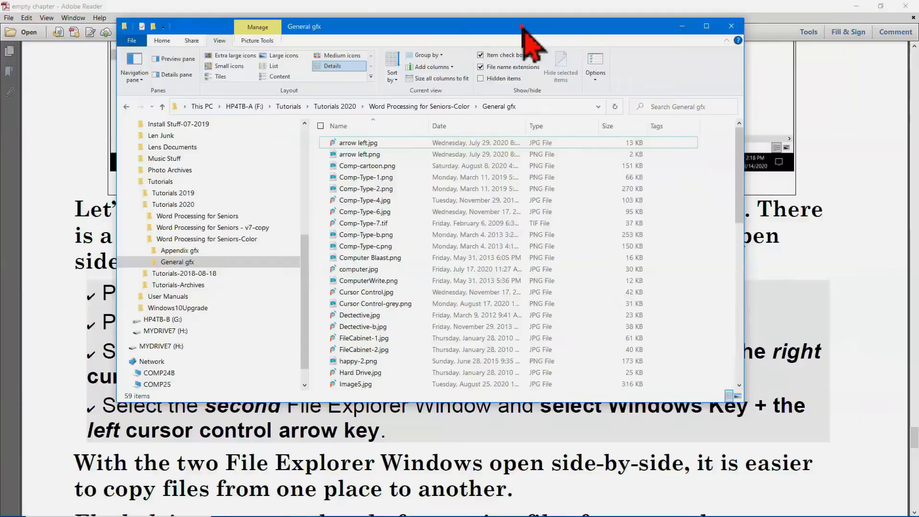
pyautogui.press('super+Left')
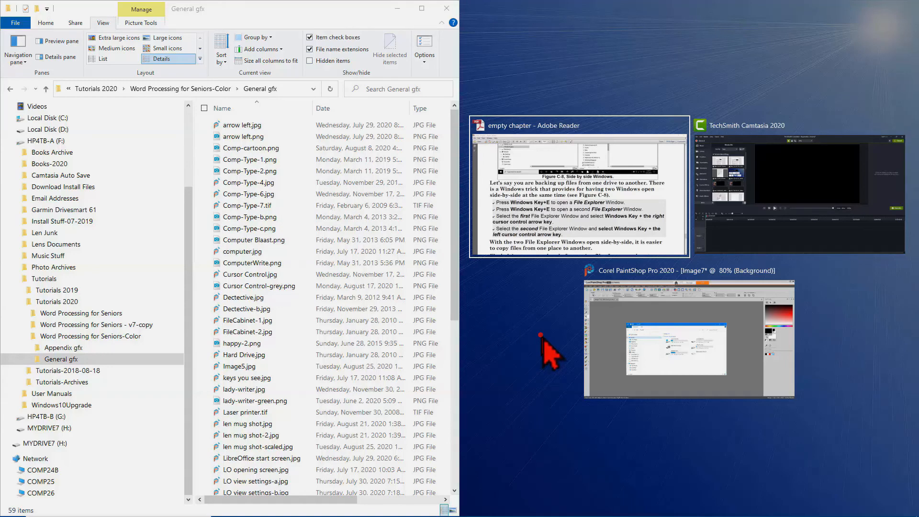
pyautogui.press('super+e')
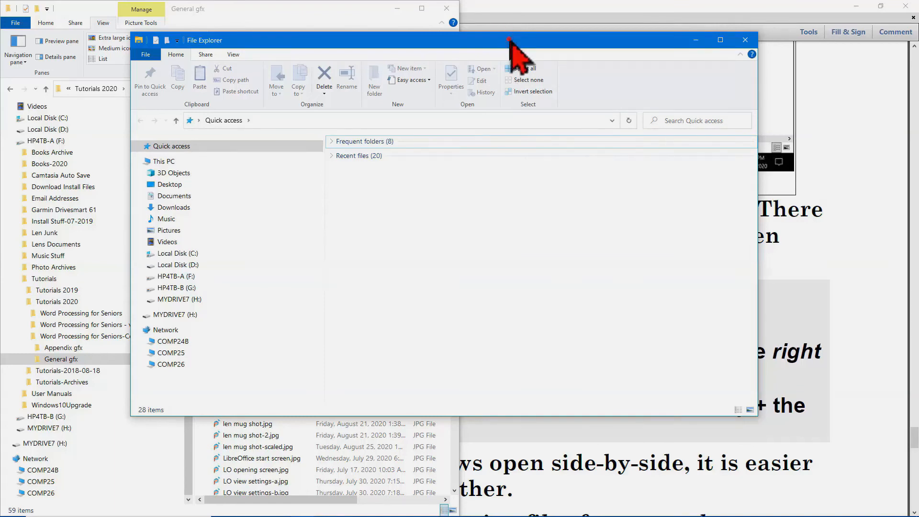
pyautogui.press('super+Right')
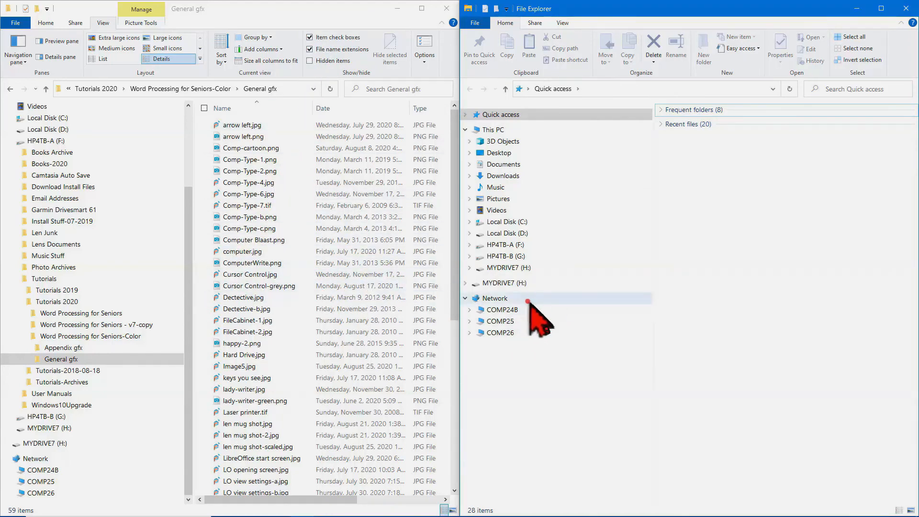
pyautogui.click(546, 267)
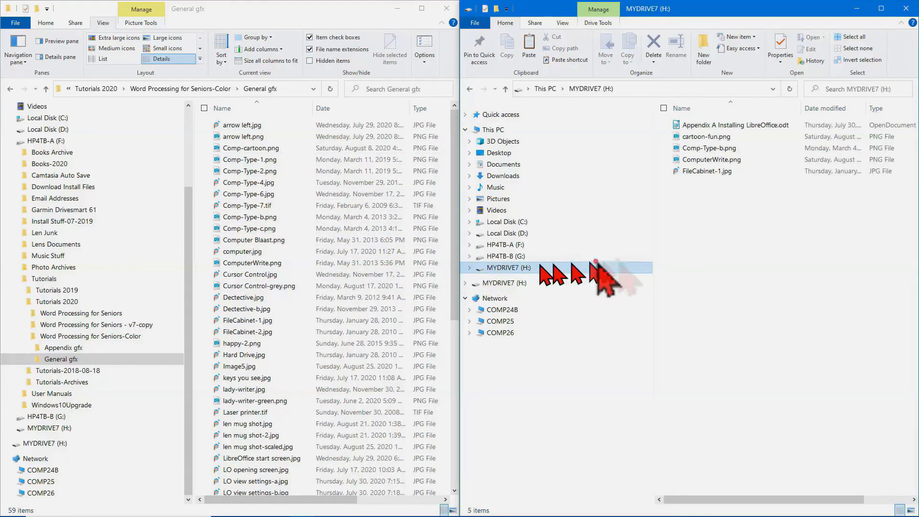